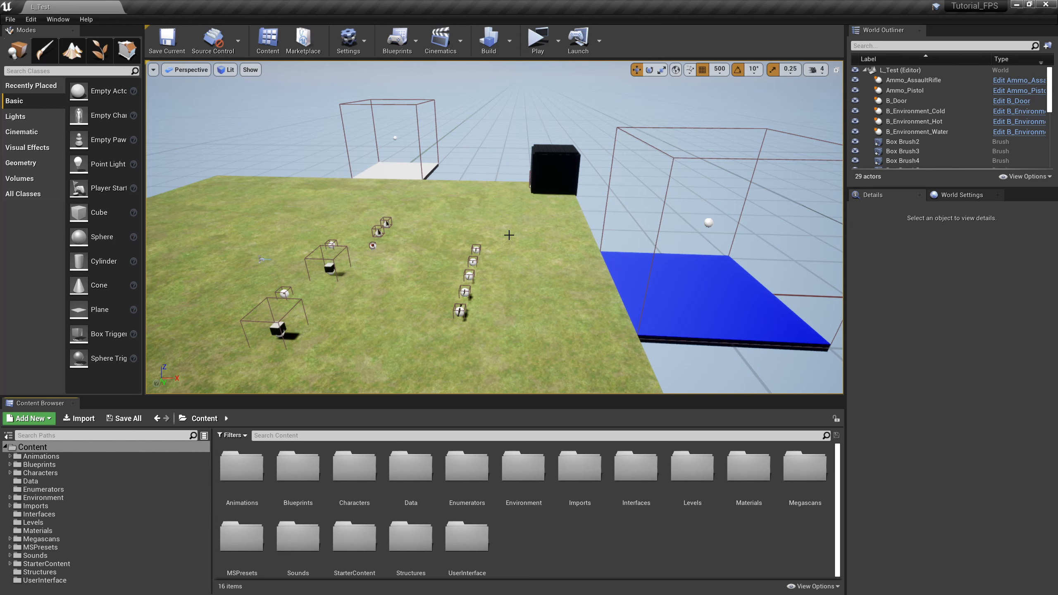
Step: Open the Environments folder inside Blueprints in the project content
left_click(68, 465)
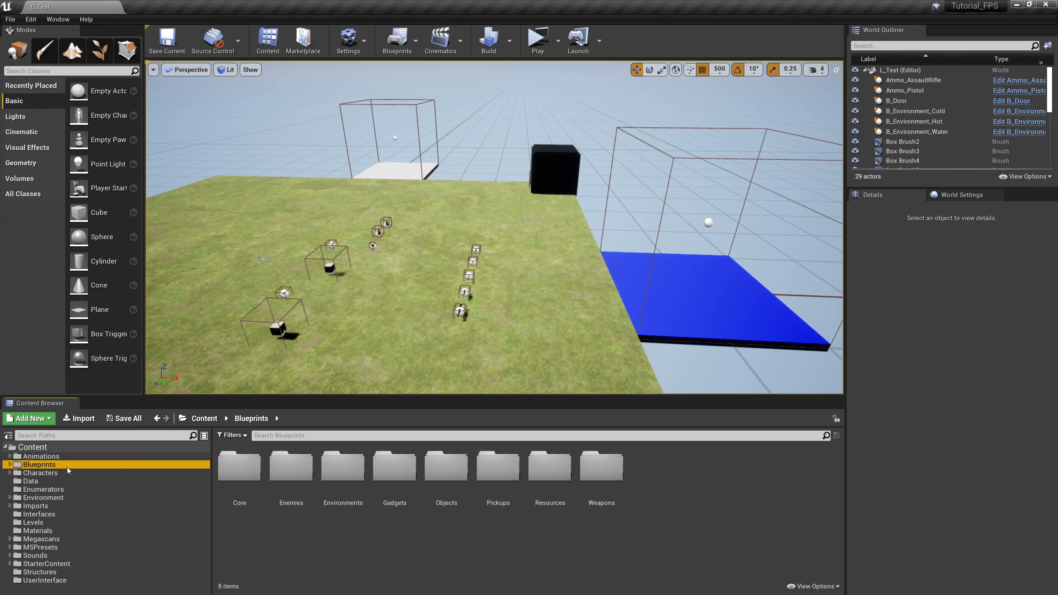
double_click(344, 471)
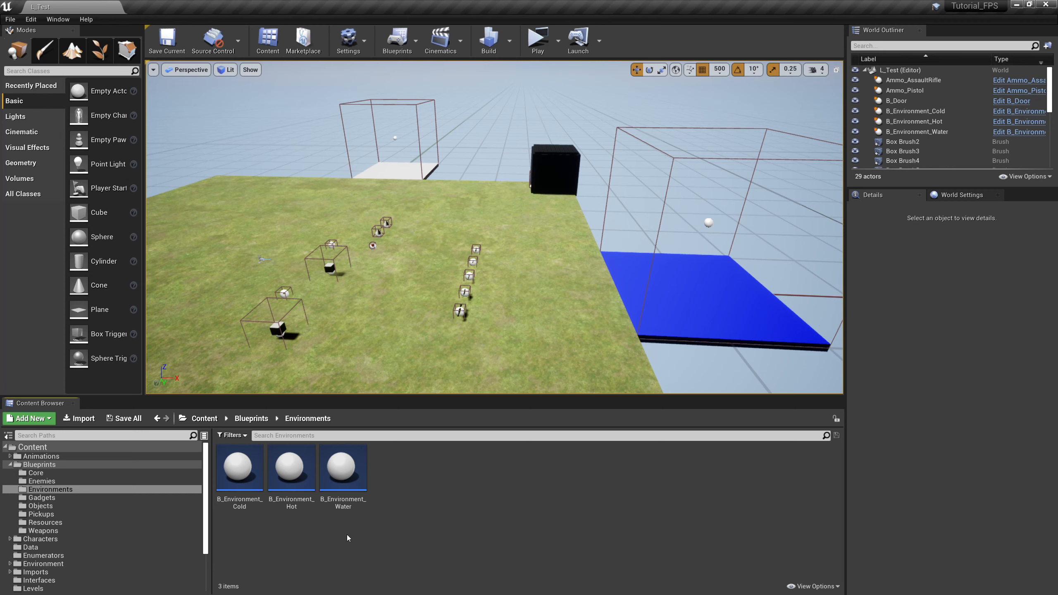
left_click(340, 500)
left_click(375, 545)
left_click(351, 502)
left_click(444, 514)
left_click(242, 479)
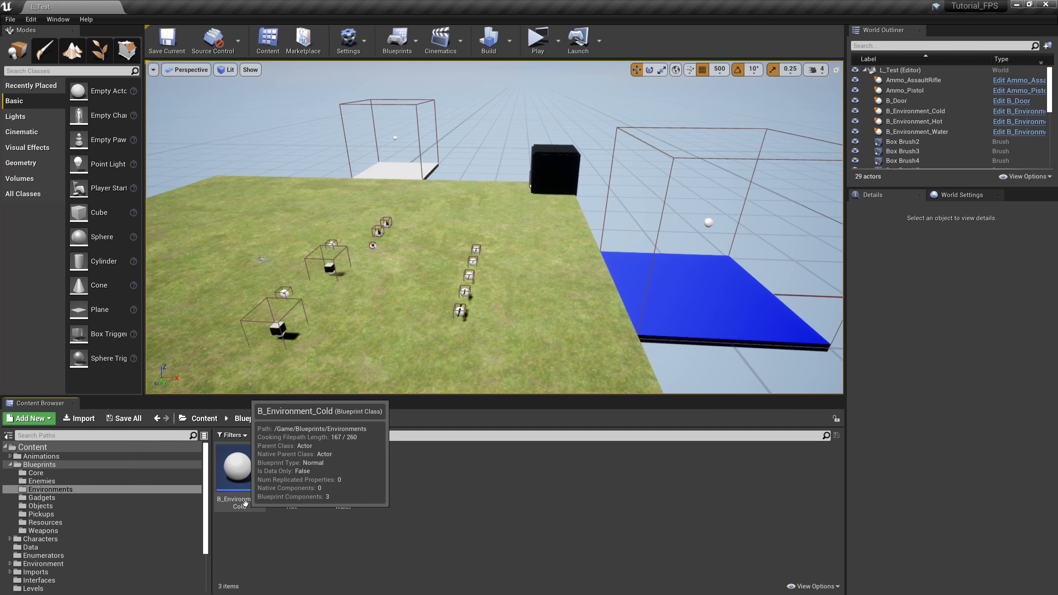
Step: Duplicate the B_Environment_Cold blueprint and name the copy B_Environment_Toxic
left_click(246, 503)
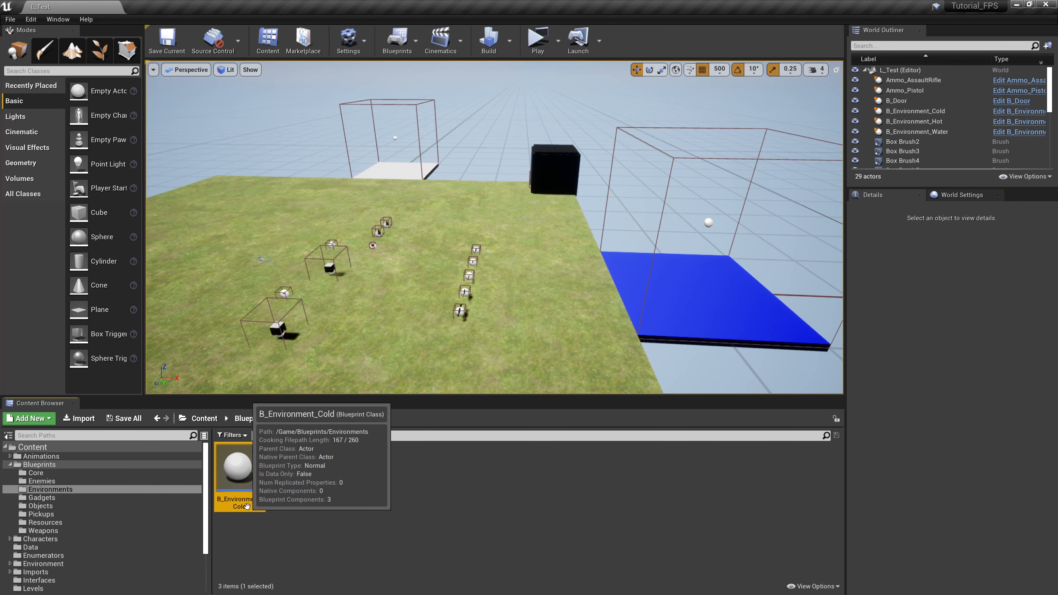
right_click(247, 506)
left_click(292, 309)
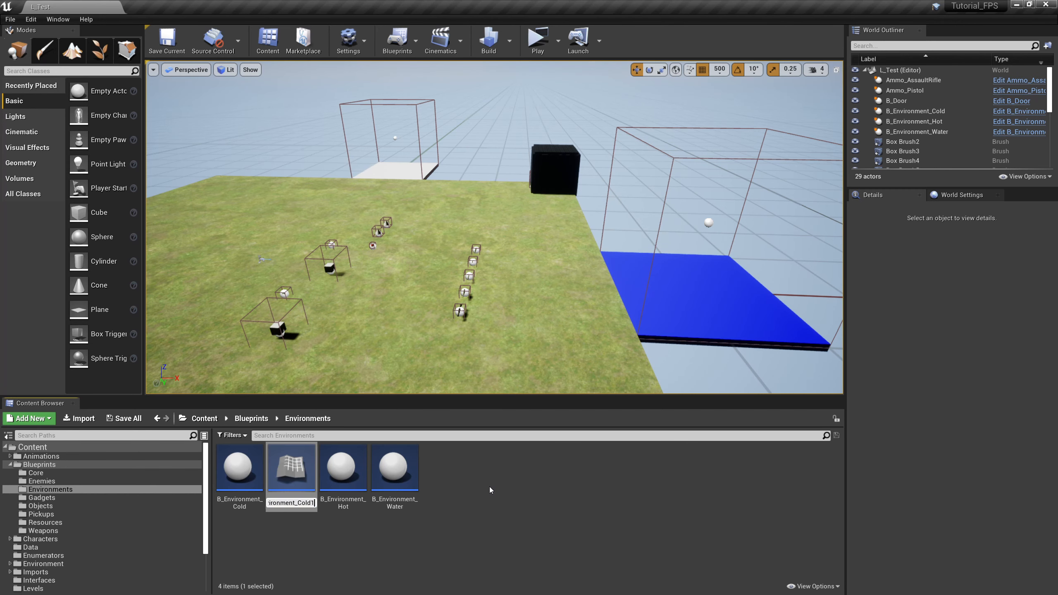
key("BackSpace")
key("BackSpace")
key("BackSpace")
type("Toxic")
key("Return")
left_click(489, 486)
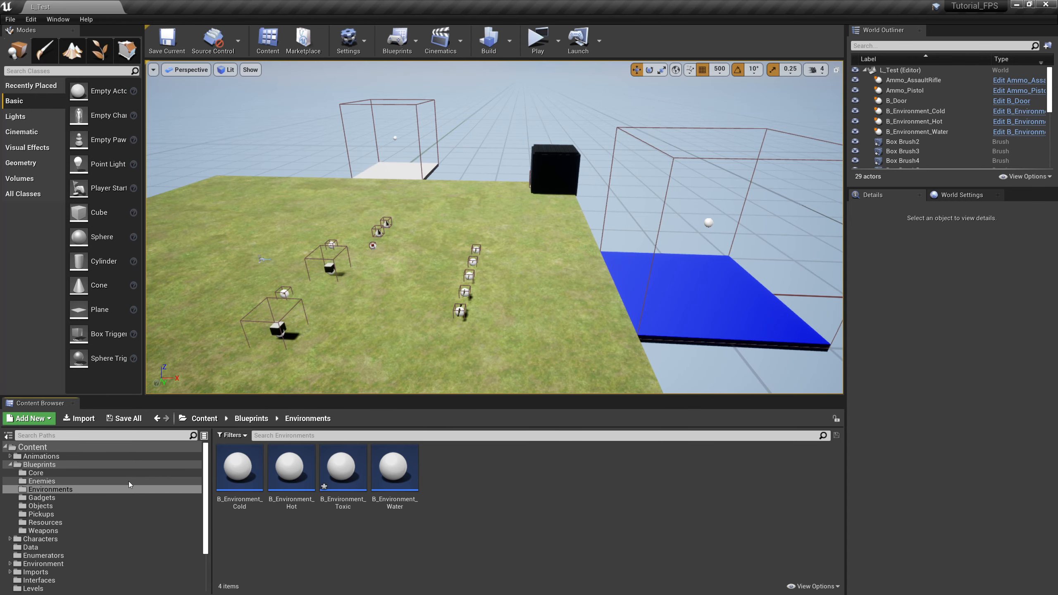
Step: Open the B_Hero blueprint from the Core folder inside Blueprints
left_click(129, 476)
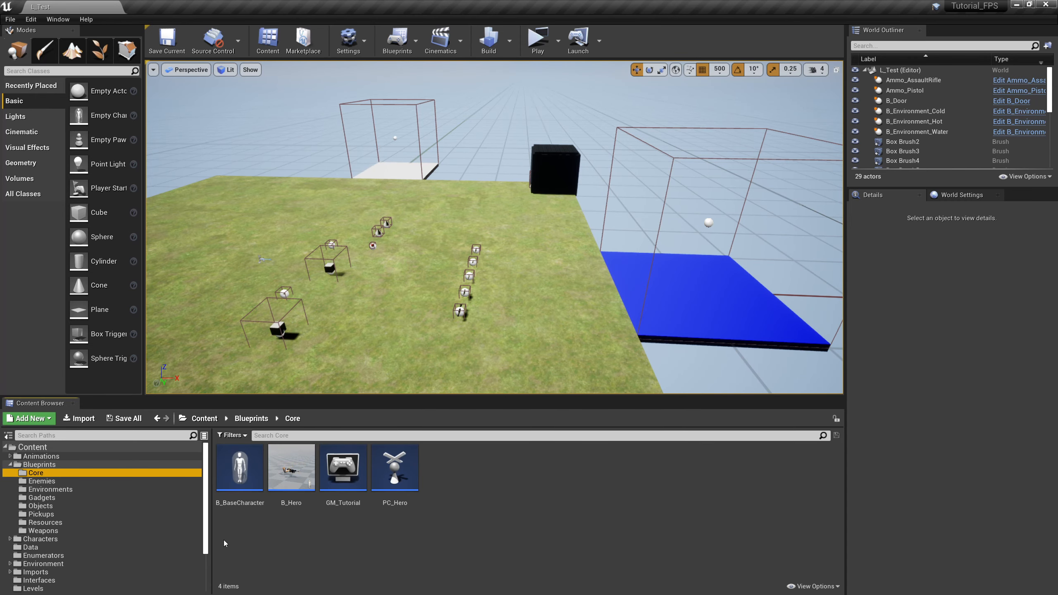
left_click(297, 500)
double_click(297, 501)
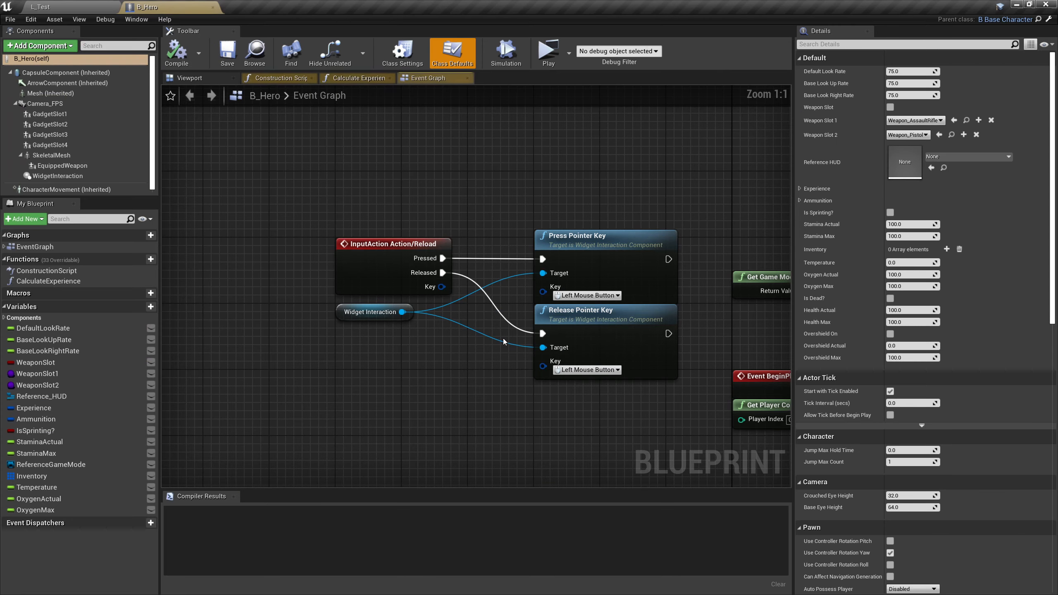
Step: Add a Float variable named Toxicity to B_Hero, and compile and save the blueprint
left_click(150, 307)
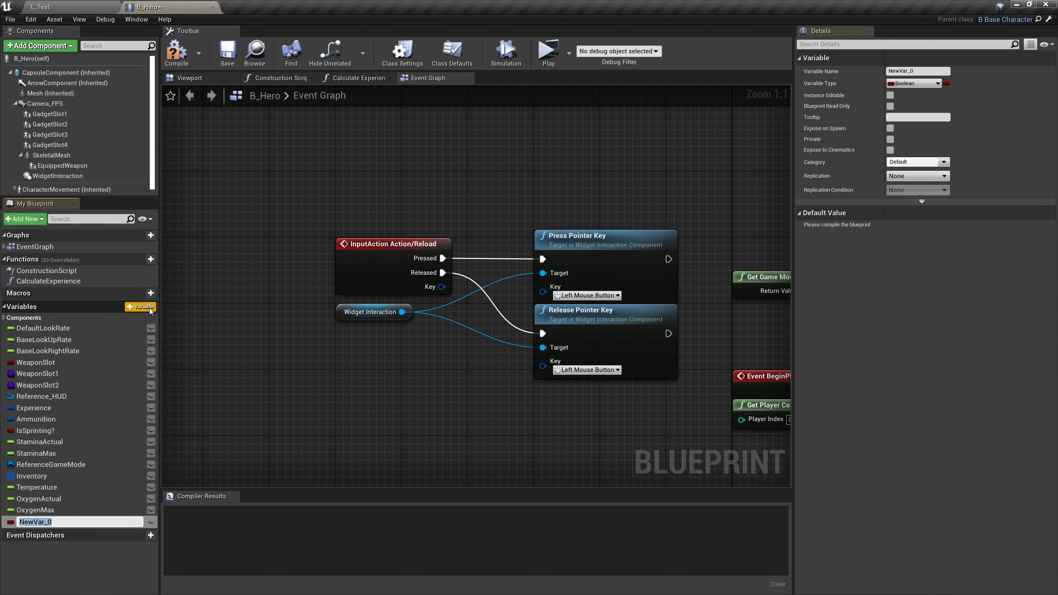
type("Tox")
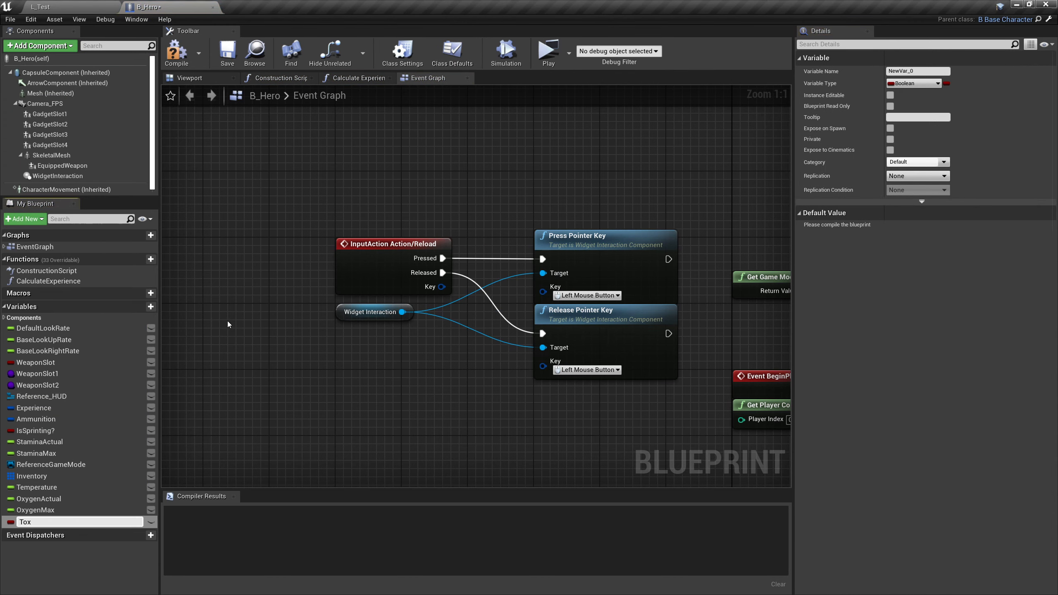
type("icity")
key("Return")
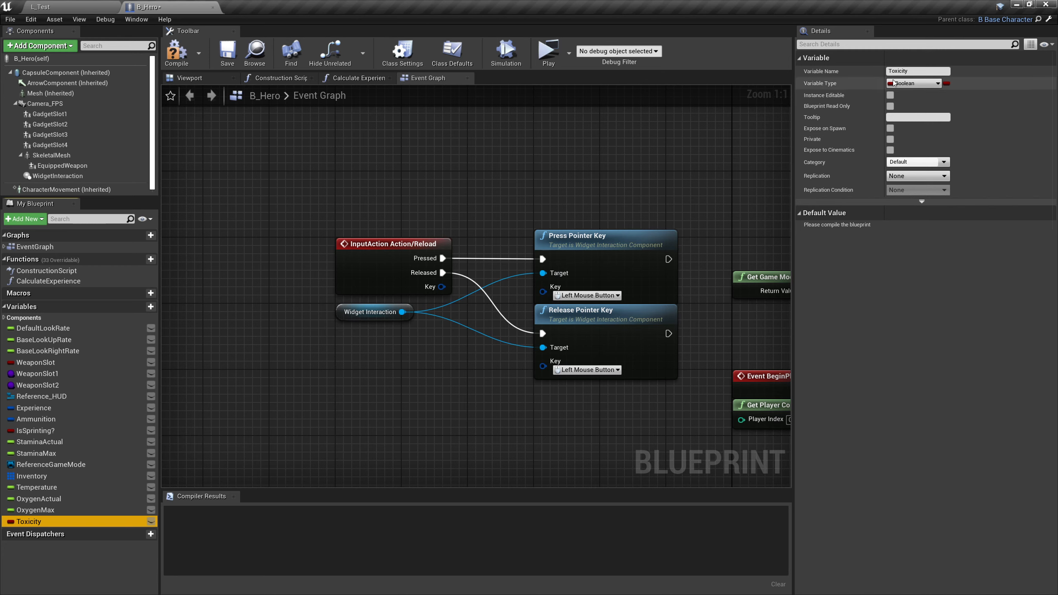
left_click(913, 83)
left_click(809, 147)
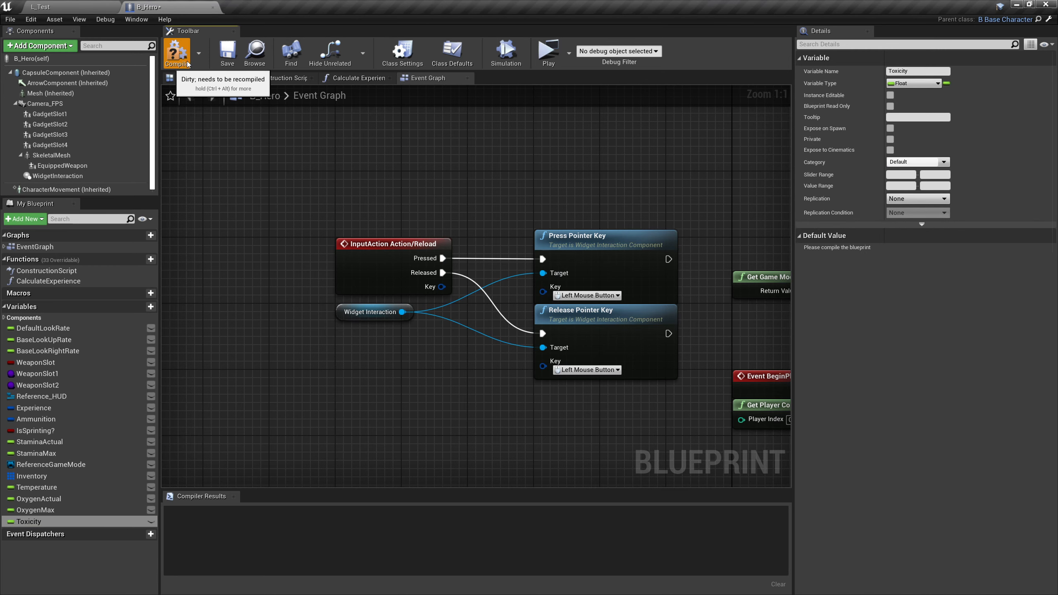
left_click(228, 54)
Step: Return to the L_Test level and open the B_Environment_Toxic blueprint from the Environments folder
left_click(62, 7)
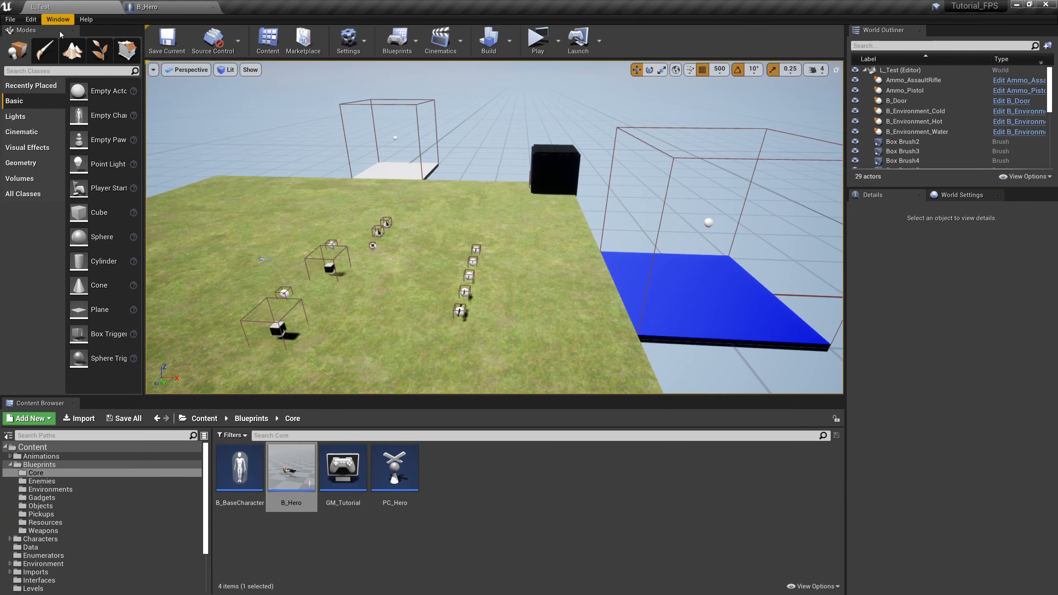
left_click(40, 464)
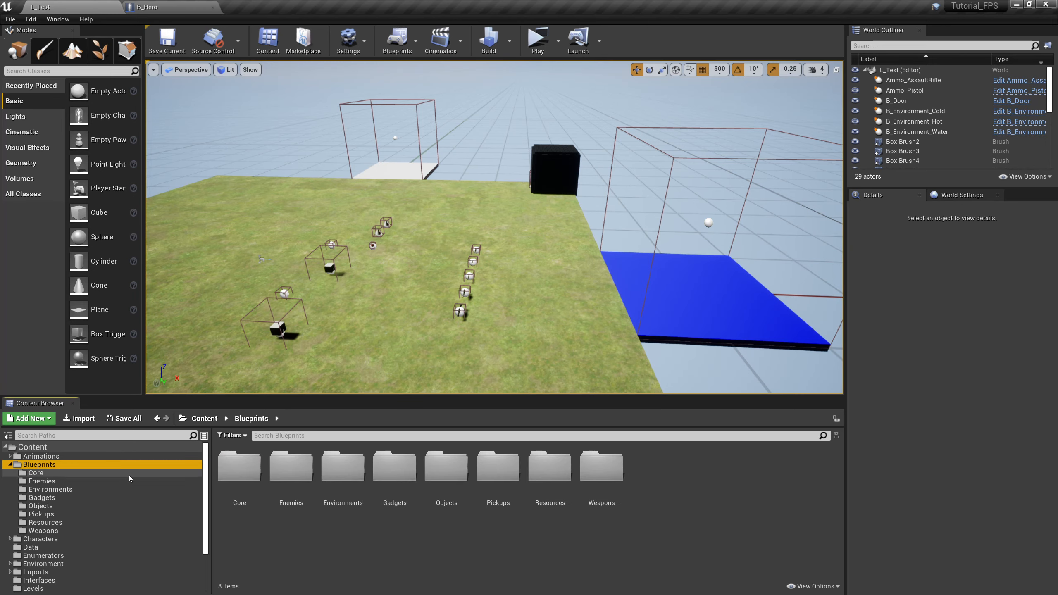
double_click(333, 470)
double_click(342, 466)
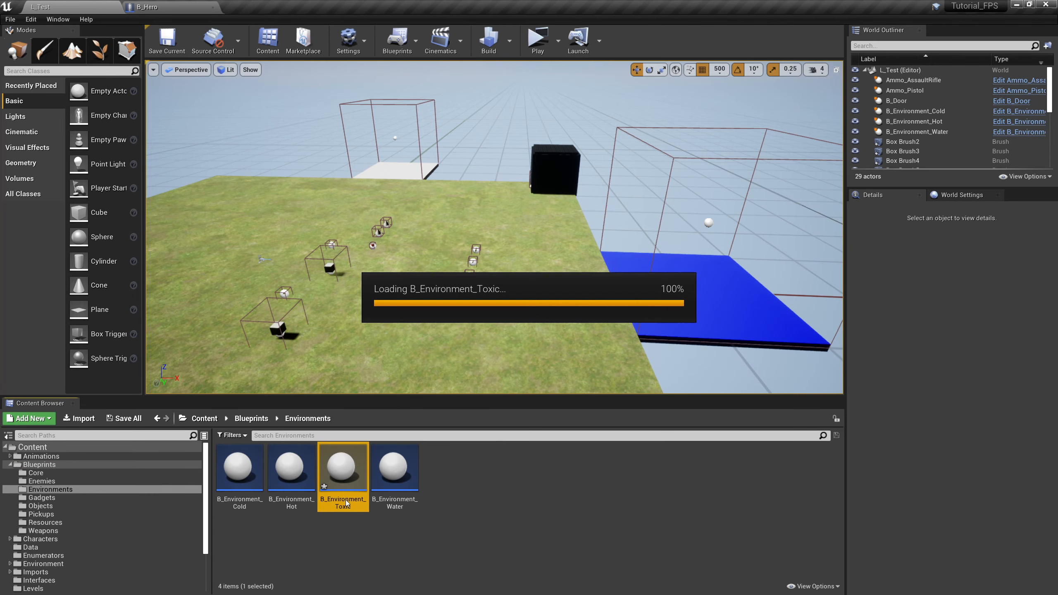
Step: Delete the Temperature getter and the subtraction node feeding the Clamp below the DropTemperature event
scroll(274, 351, "up", 3)
scroll(329, 350, "down", 1)
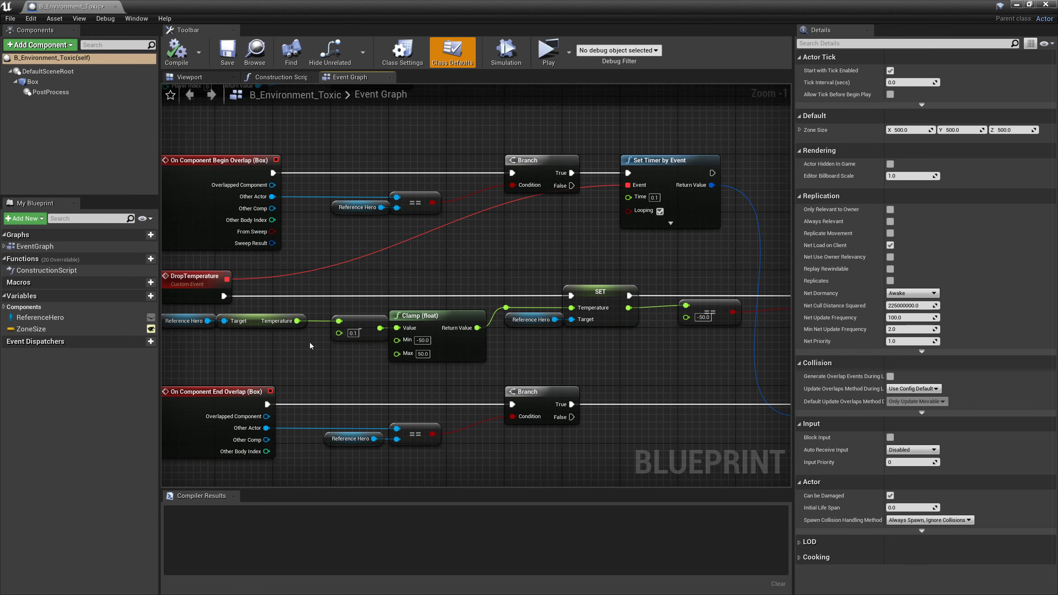
right_click_drag(325, 368, 382, 391)
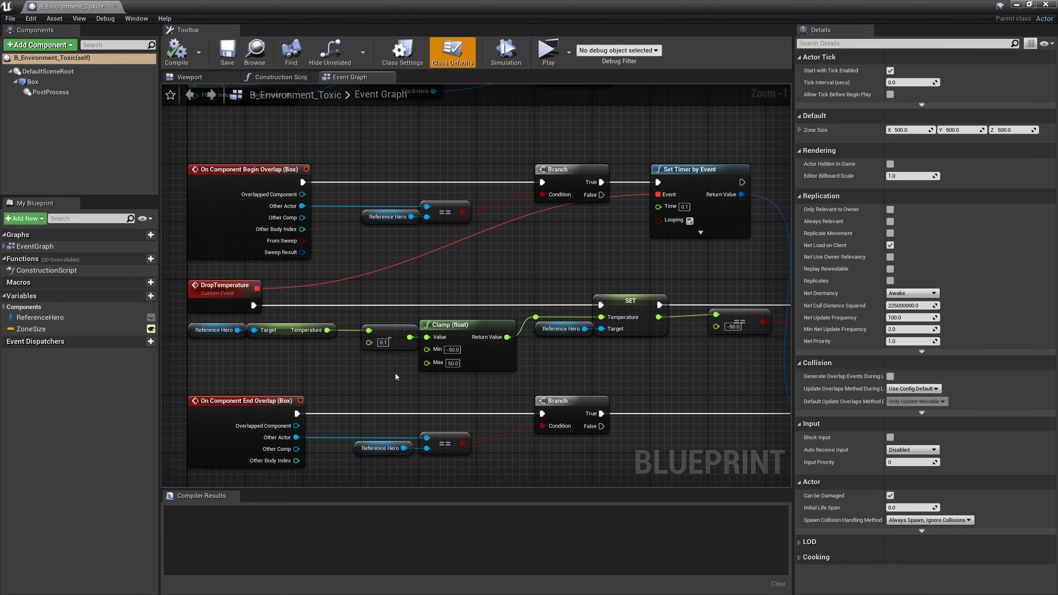
right_click_drag(396, 374, 418, 375)
left_click_drag(421, 385, 308, 340)
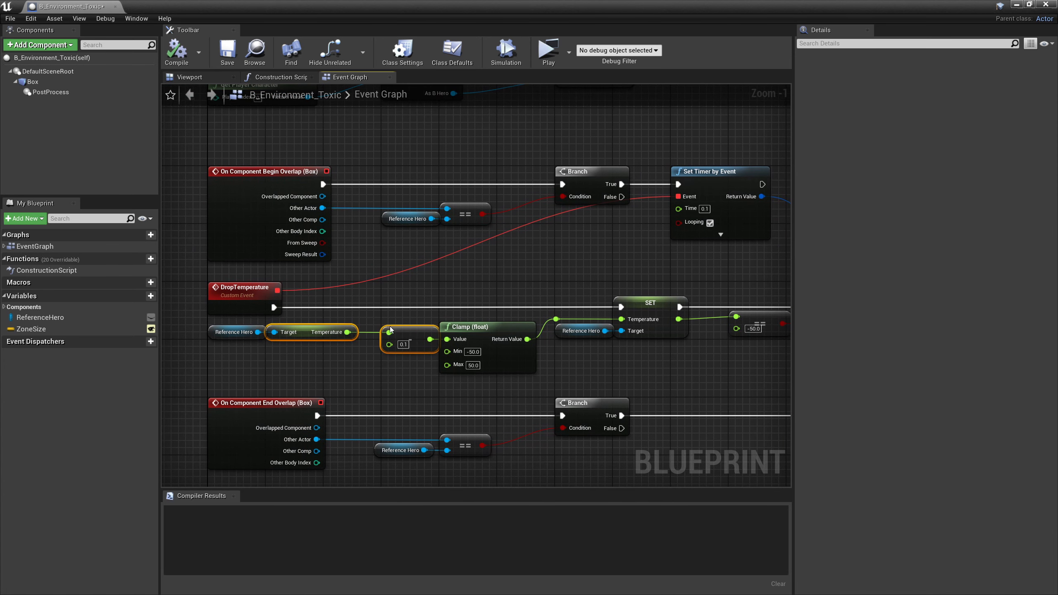
key("Delete")
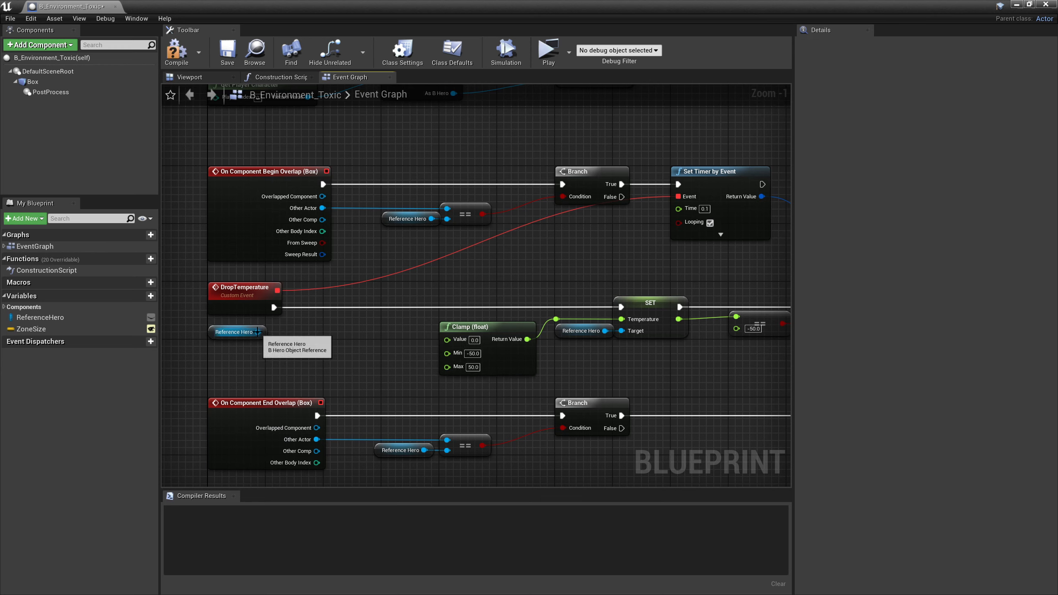
Step: Add a Get Toxicity node from the Reference Hero node below the DropTemperature event
left_click_drag(258, 332, 349, 347)
type("get toxi")
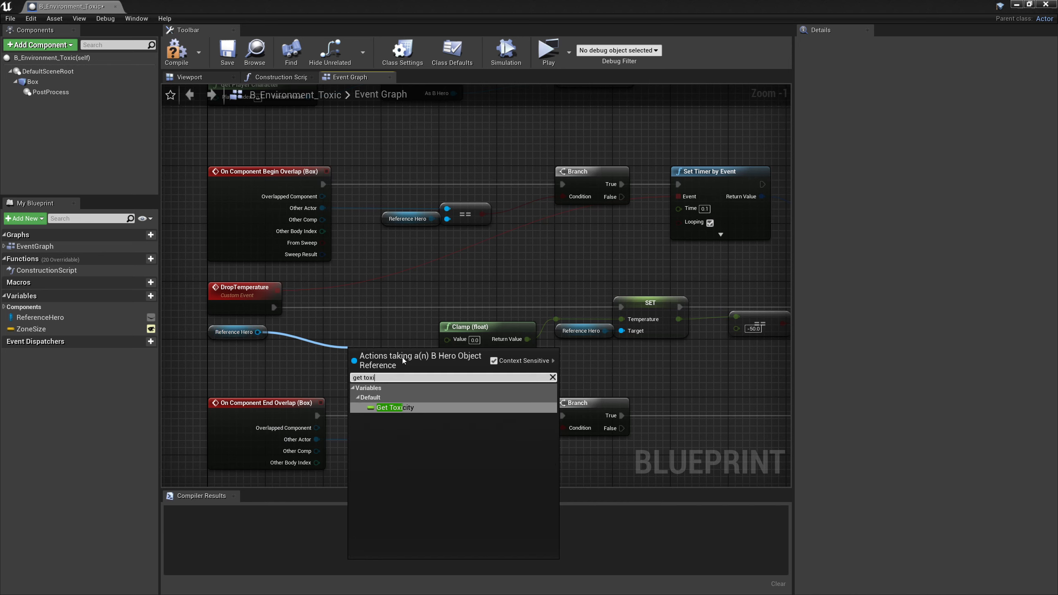
left_click(403, 408)
Step: Add a float + float node that adds 0.1 to Toxicity and connect its result to the Clamp's Value
mouse_move(375, 353)
left_mouse_down()
mouse_move(303, 335)
mouse_move(352, 348)
mouse_move(363, 364)
left_mouse_up()
type("+")
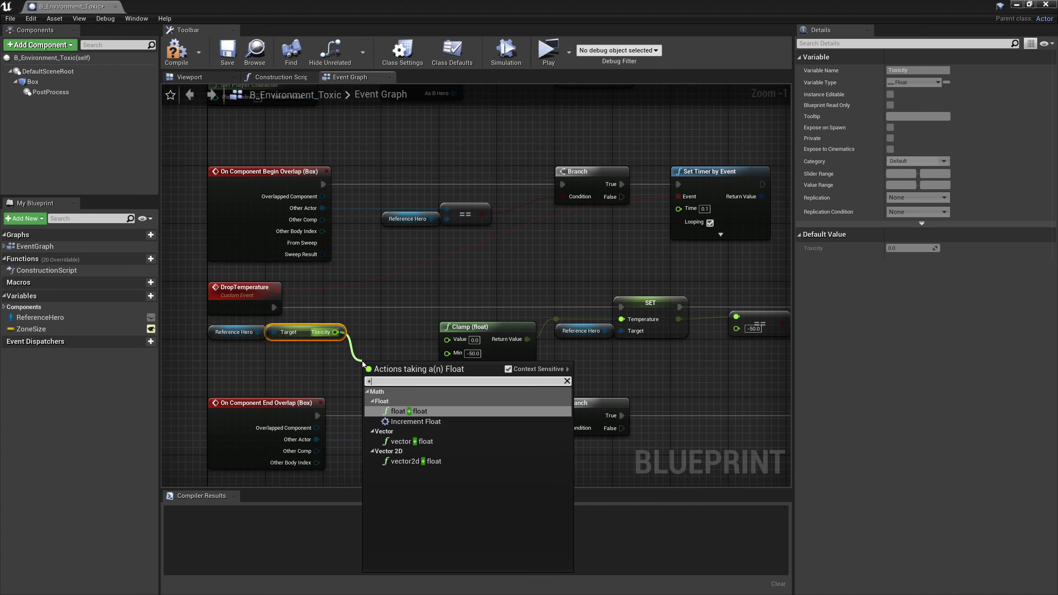
left_click(406, 412)
left_click_drag(399, 361, 385, 327)
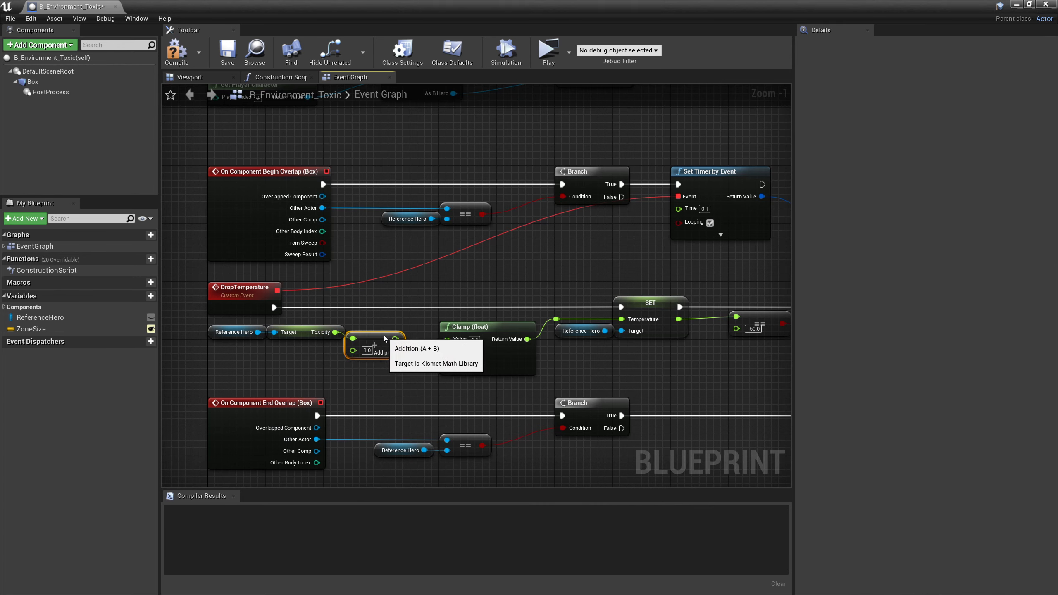
left_click(367, 343)
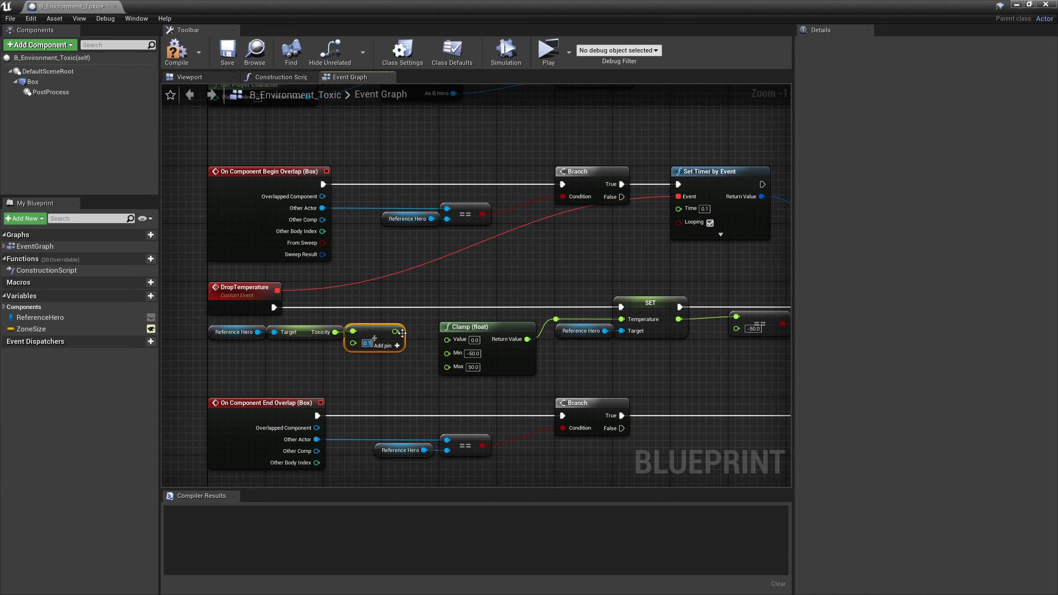
left_click_drag(395, 331, 447, 340)
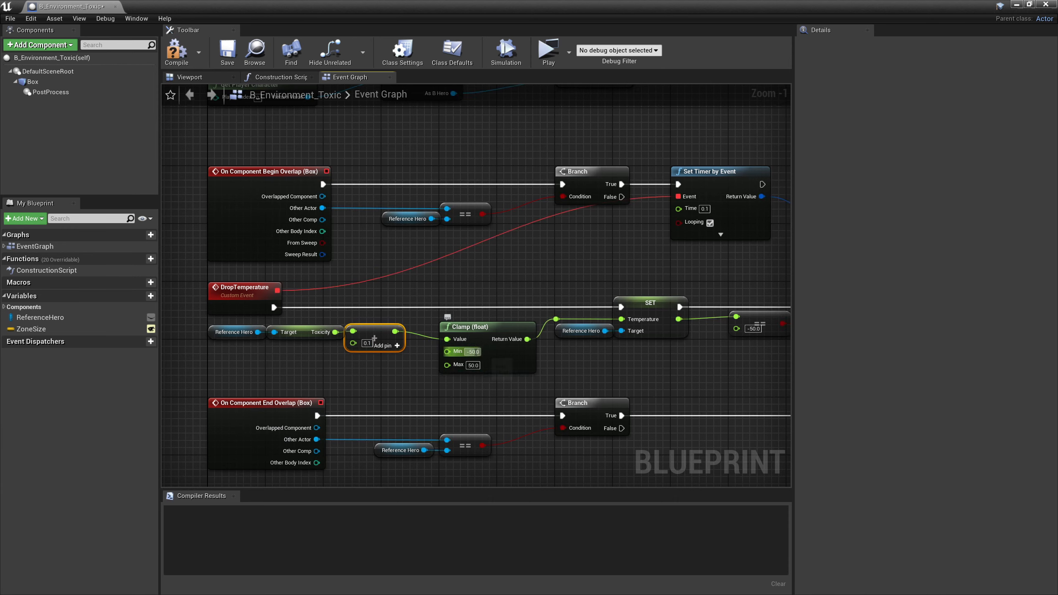
Step: Set the Clamp (float) node's Min to 0 and Max to 100
type("0")
key("Return")
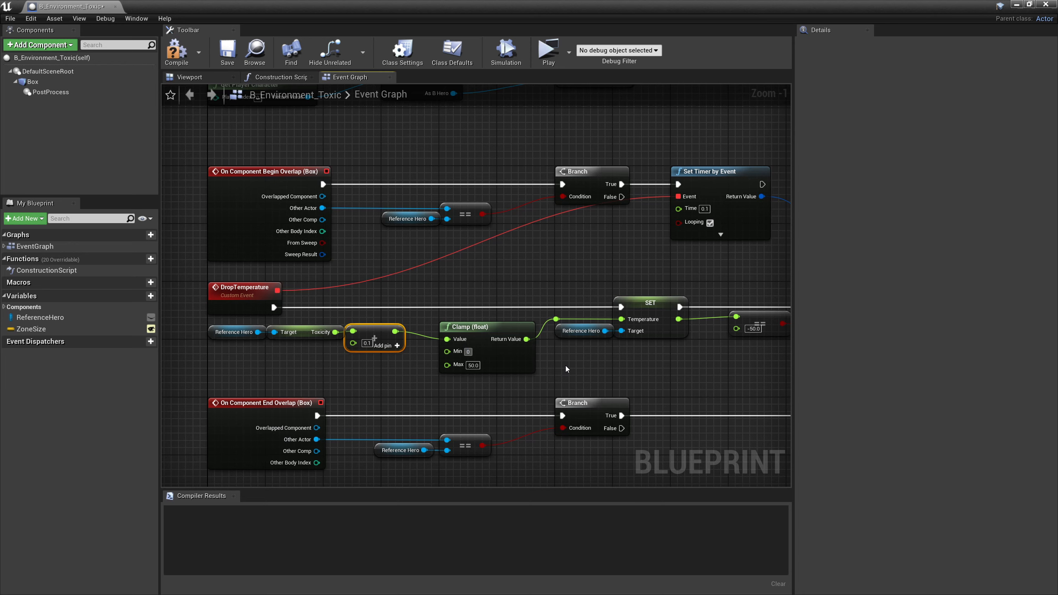
key("Tab")
type("100")
key("Return")
Step: Replace the Set Temperature node with a Set Toxicity node targeting Reference Hero and fed by the Clamp's result
right_click_drag(609, 369, 552, 370)
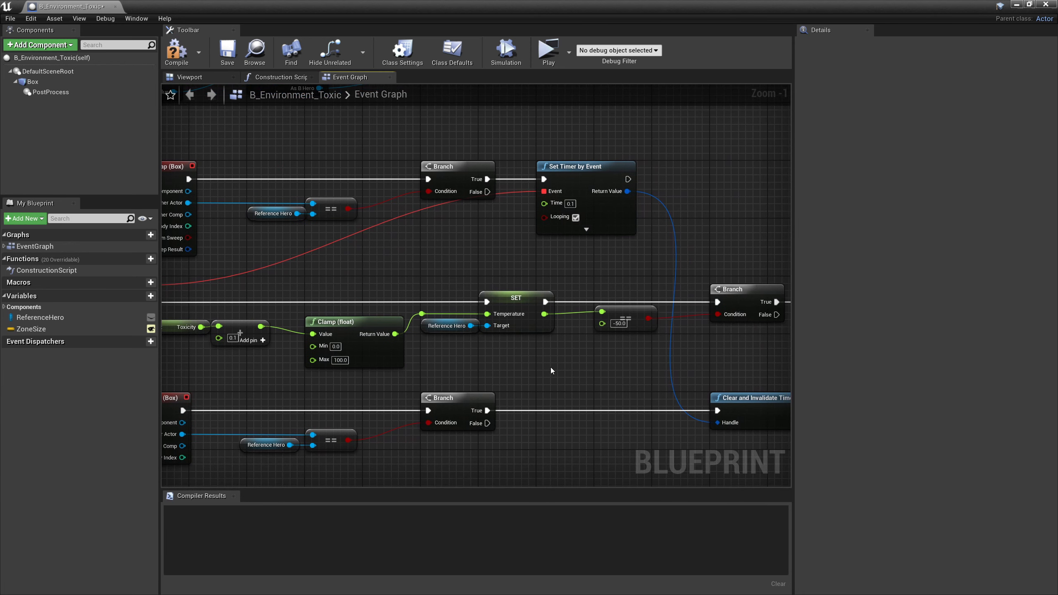
left_click(516, 328)
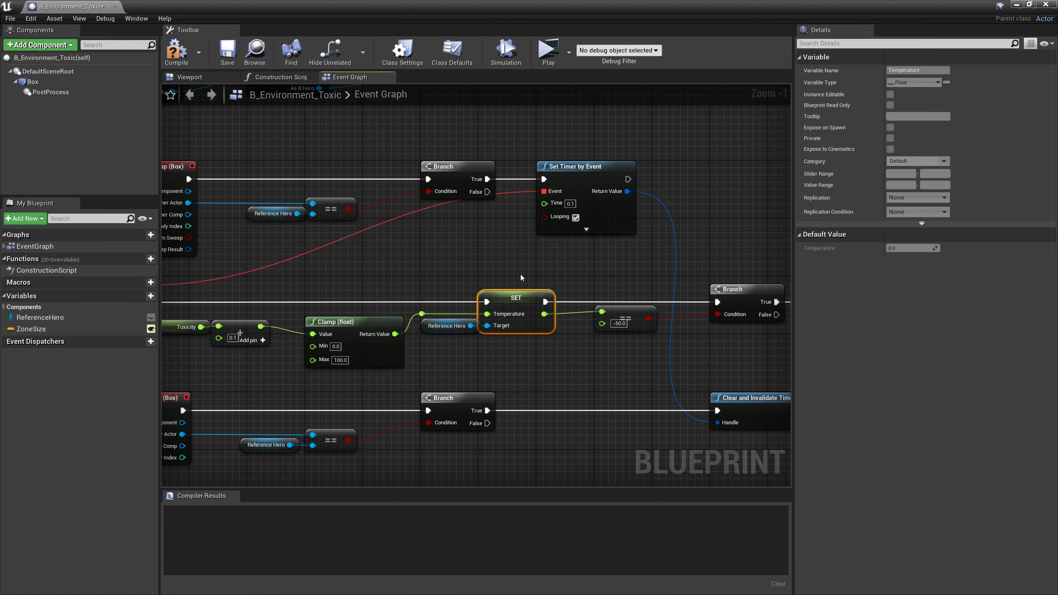
key("Delete")
left_click_drag(471, 326, 515, 308)
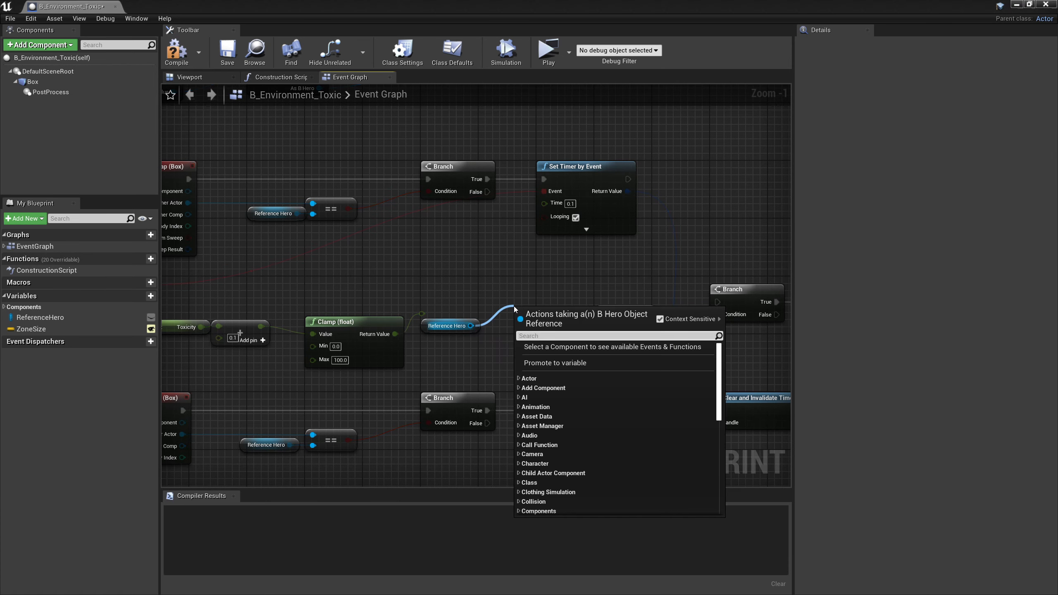
type("set tox")
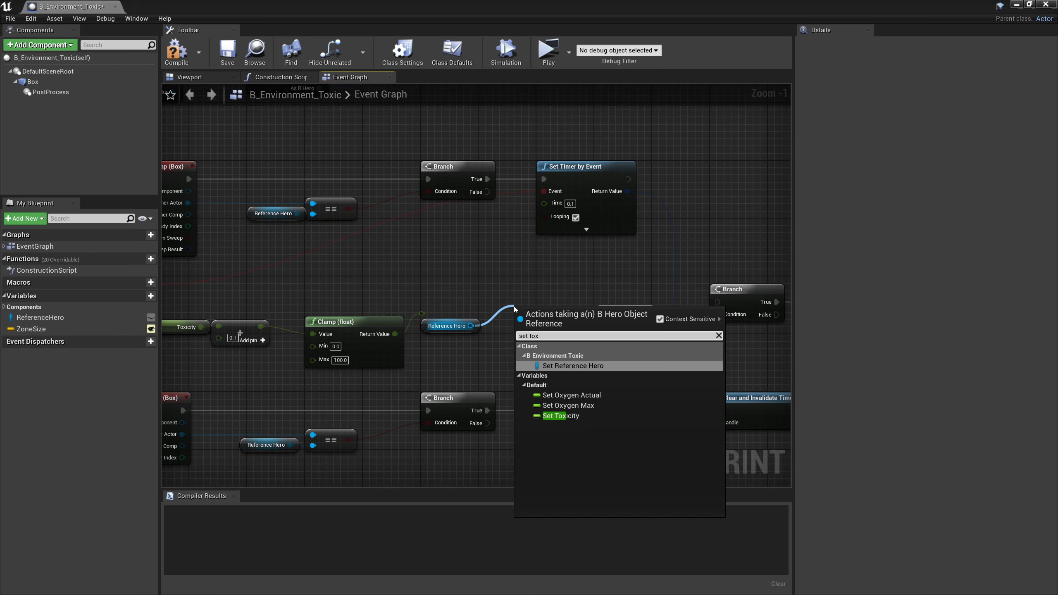
left_click(561, 415)
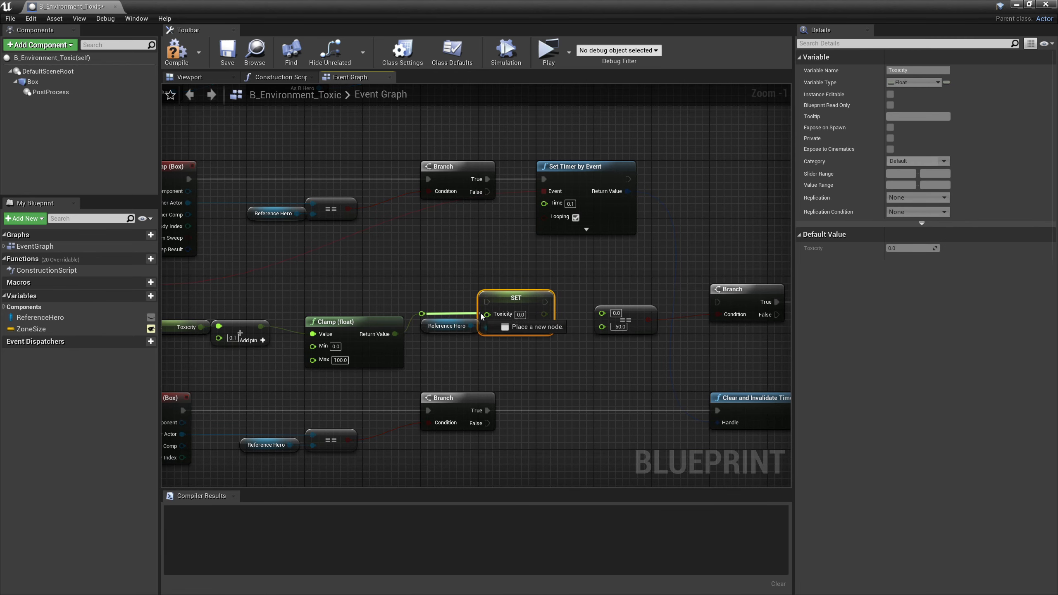
Step: Connect the Set node's Toxicity output to the equality node and set its comparison value to 100
right_click_drag(553, 346, 489, 342)
left_click_drag(468, 310, 538, 309)
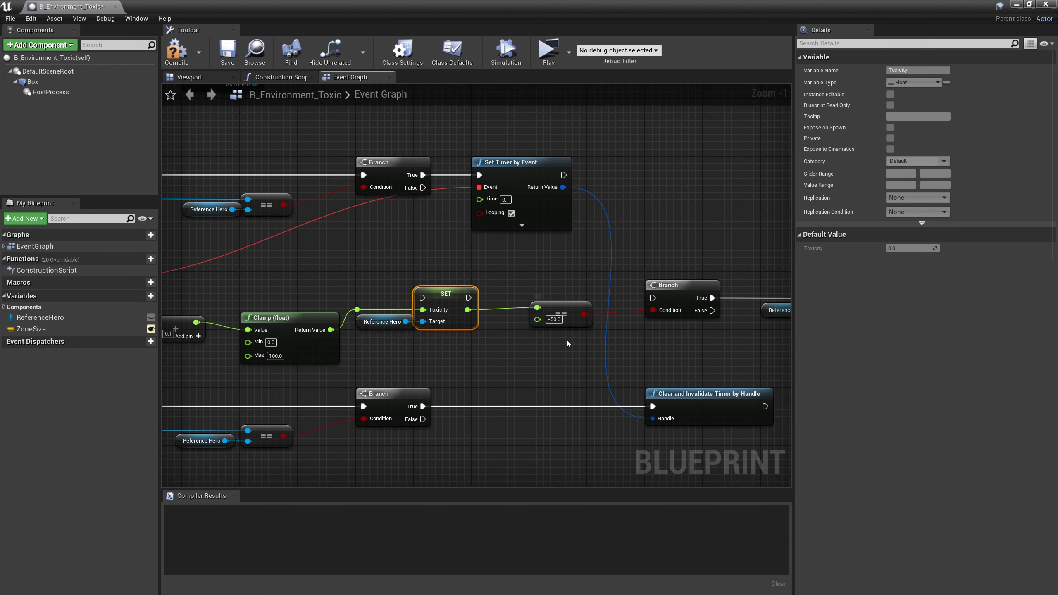
right_click_drag(561, 303, 544, 309)
left_click(539, 325)
type("100")
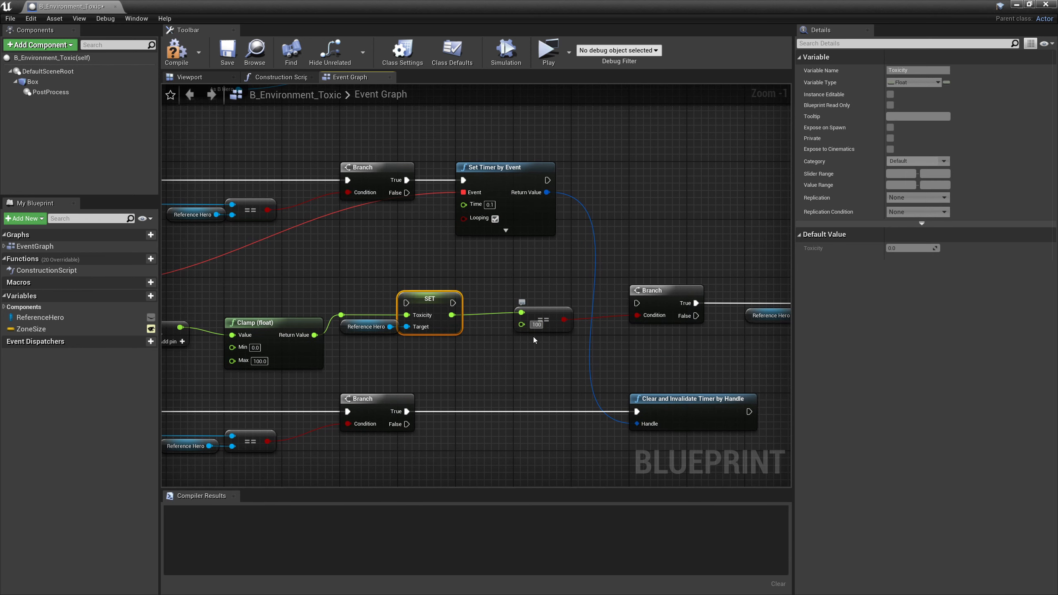
left_click(496, 382)
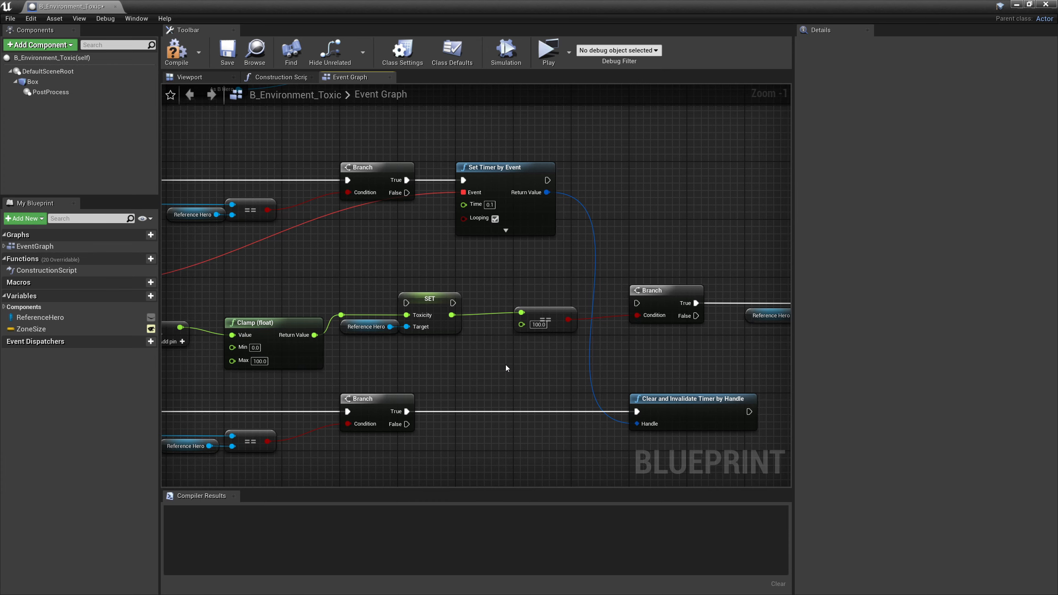
Step: Rename the DropTemperature custom event to RaiseToxicity
right_click_drag(506, 366, 756, 380)
left_click(266, 296)
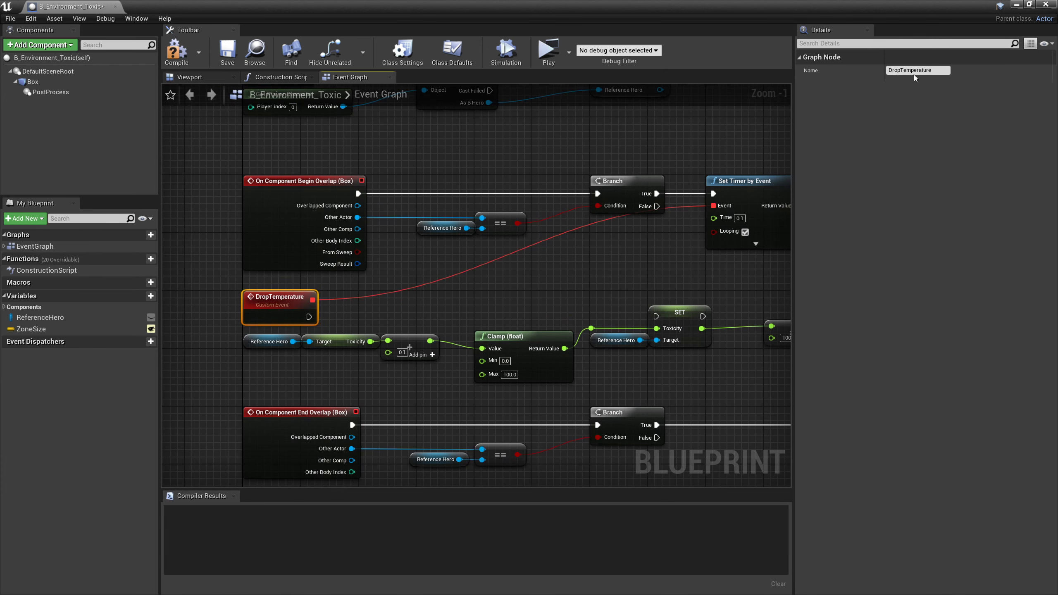
left_click_drag(932, 70, 850, 72)
type("Ra")
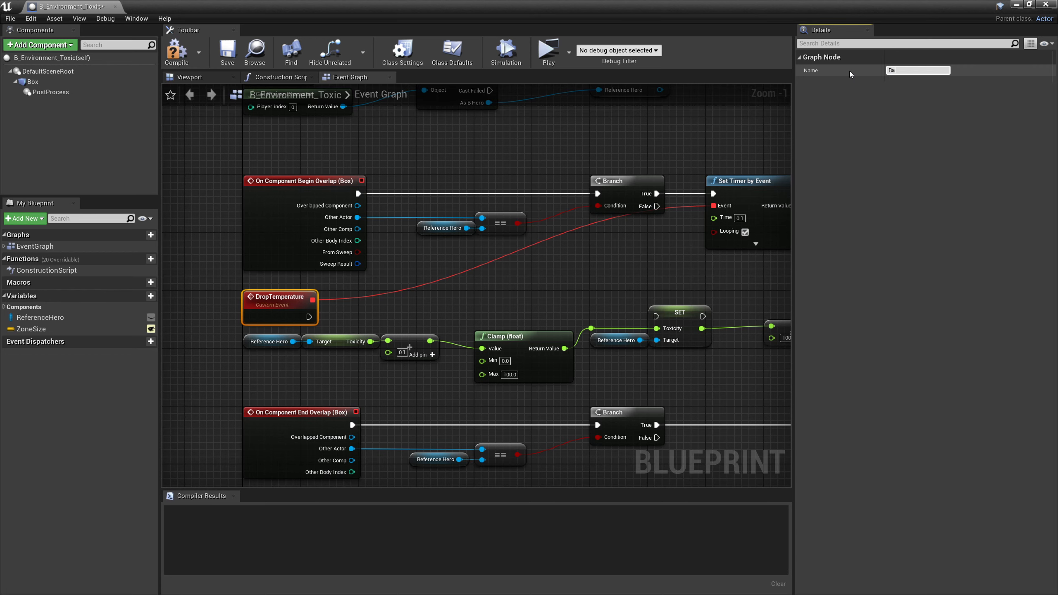
type("iseToxicity")
key("Return")
Step: Wire execution from RaiseToxicity through the Set Toxicity node into the Branch, and compile and save the blueprint
left_click_drag(299, 316, 656, 316)
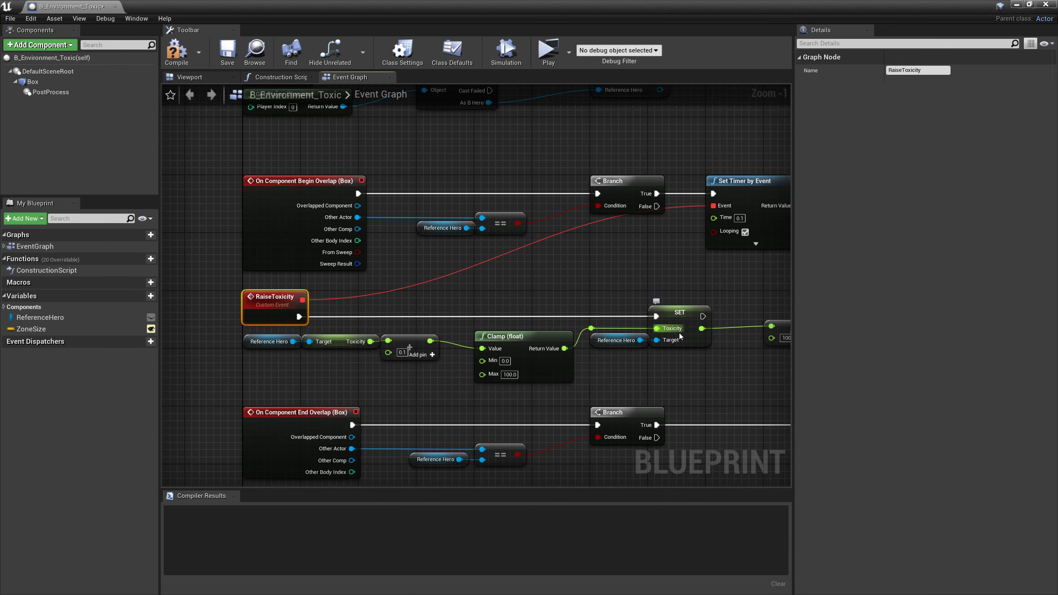
right_click_drag(679, 336, 437, 328)
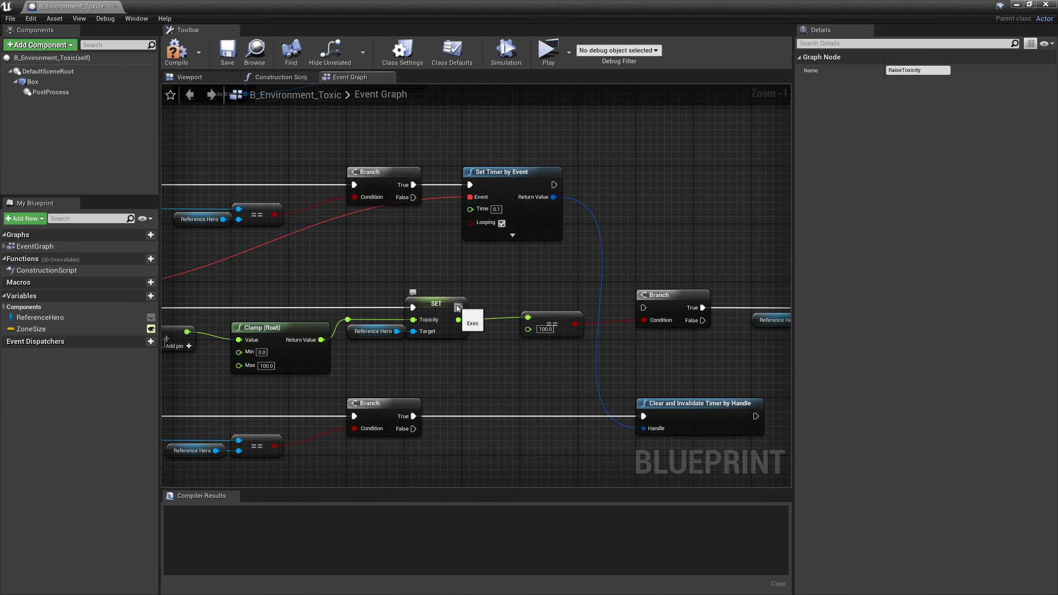
left_click_drag(458, 307, 644, 308)
right_click_drag(644, 353, 594, 357)
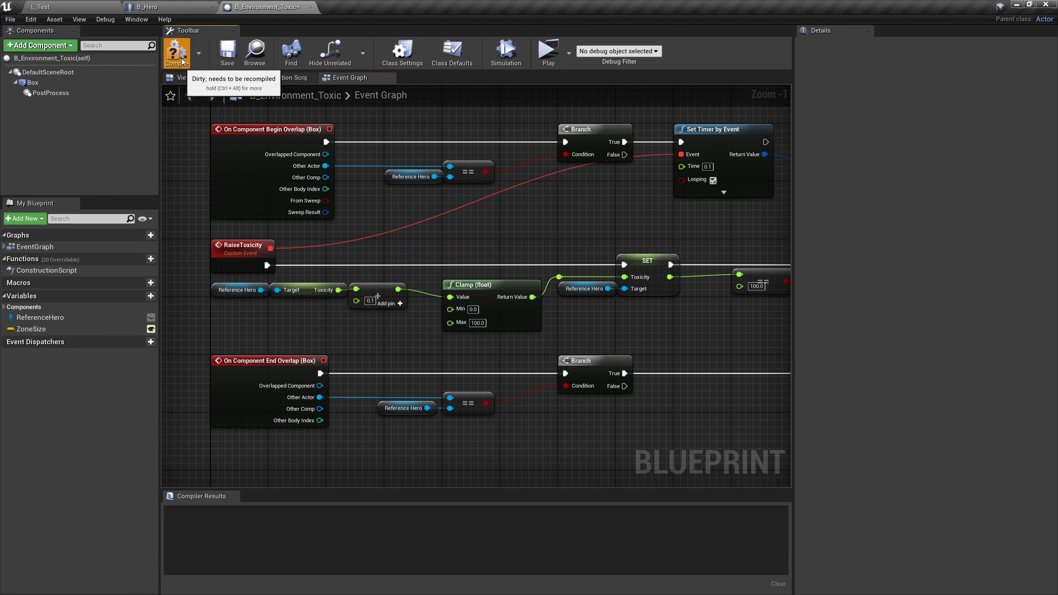
left_click(177, 51)
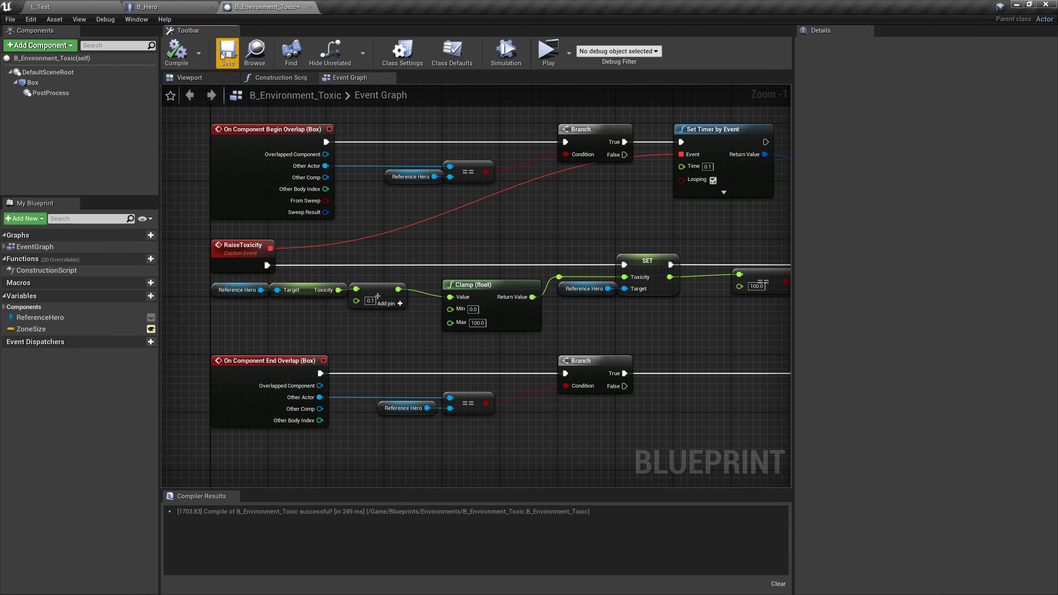
left_click(226, 52)
Step: Preview the PostProcess component in the viewport and open the blue channel of its Global color grading Offset for editing
left_click(59, 92)
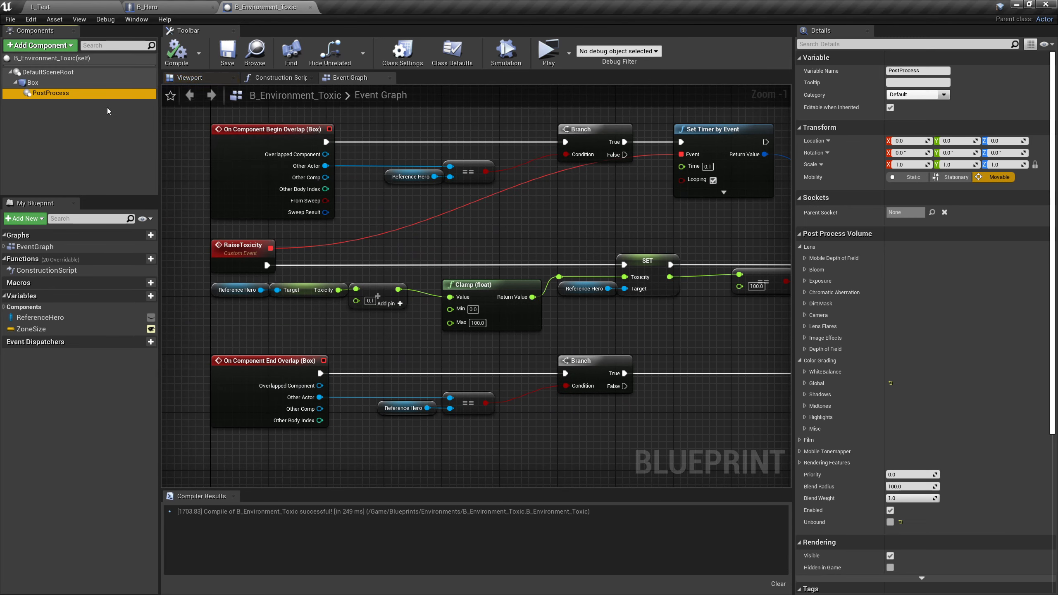
left_click(190, 78)
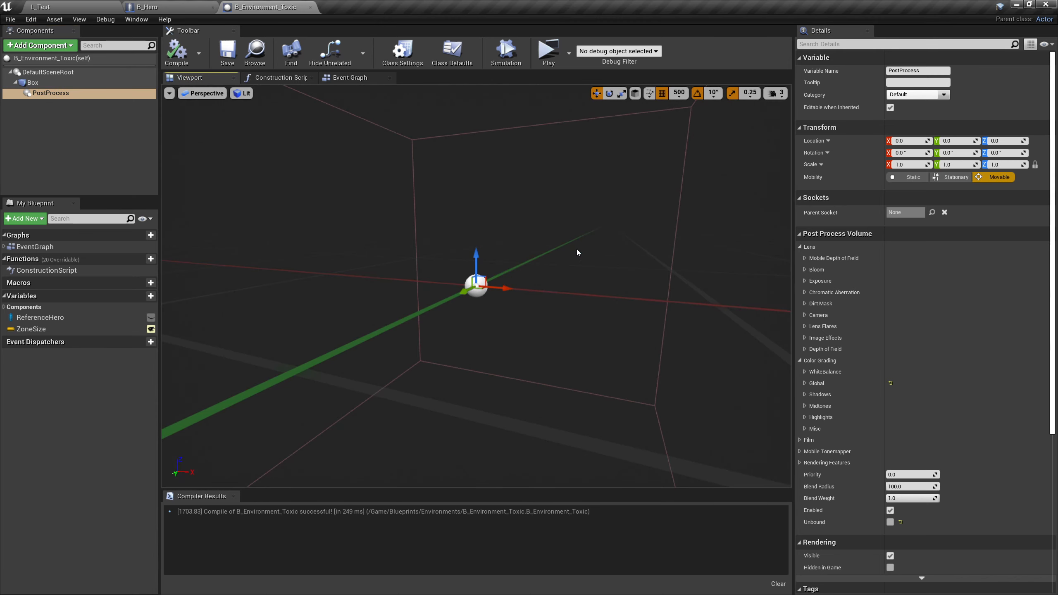
right_click_drag(577, 253, 575, 253)
key("w")
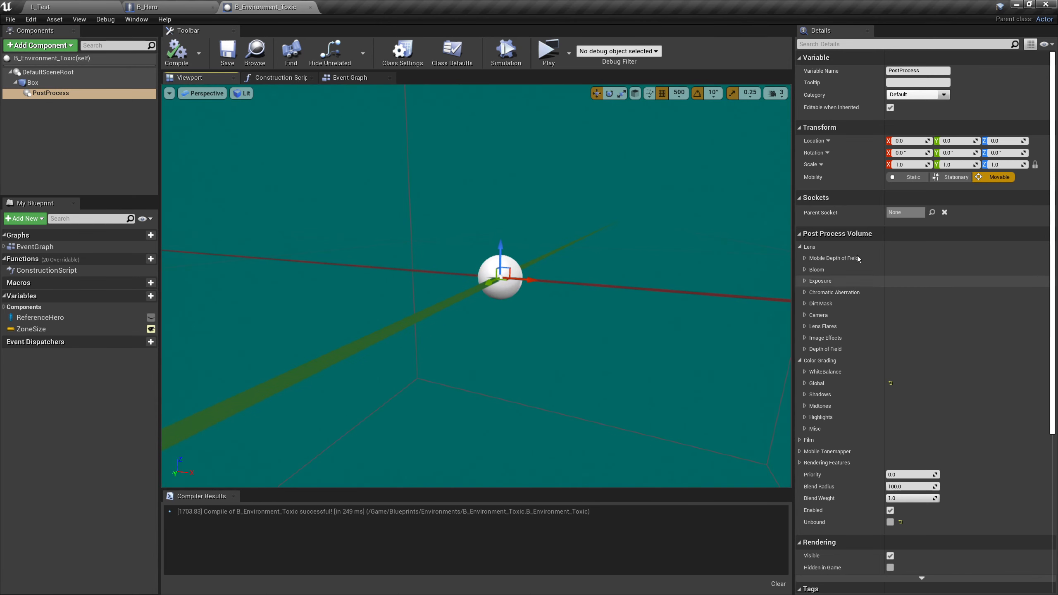
scroll(861, 300, "down", 8)
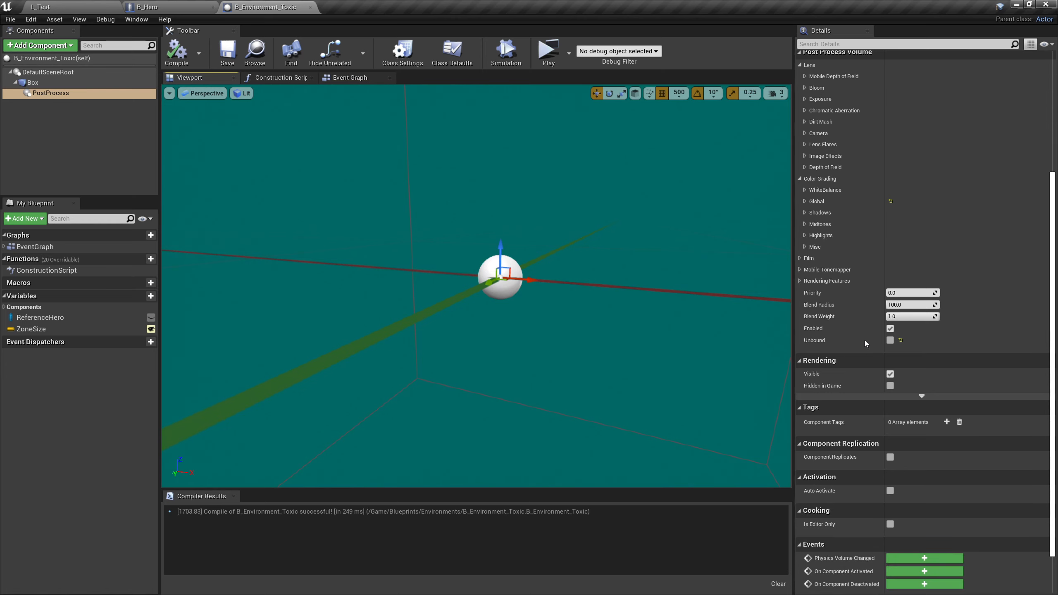
scroll(838, 187, "up", 3)
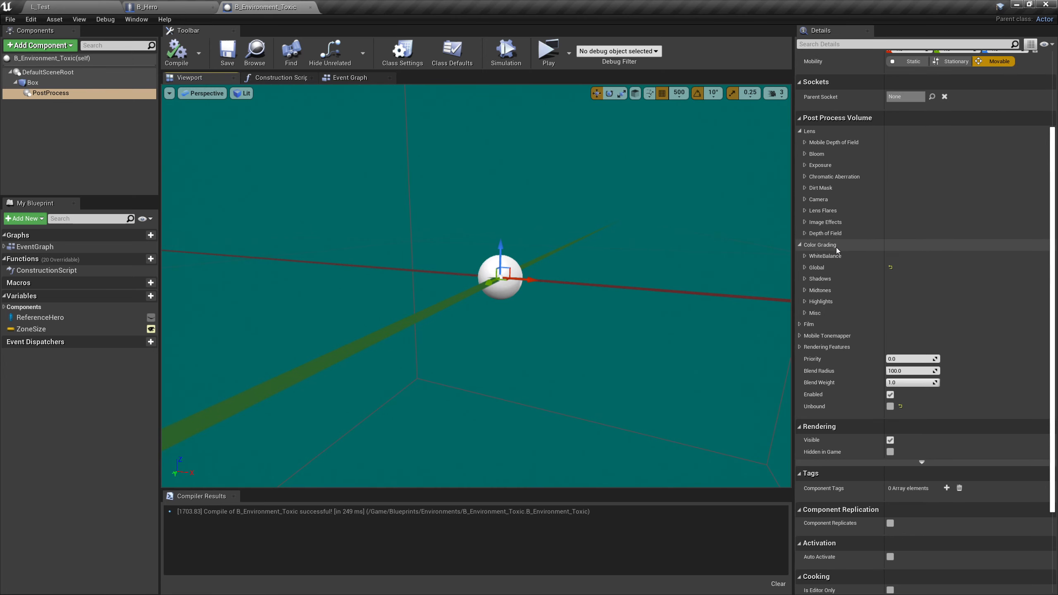
left_click(805, 268)
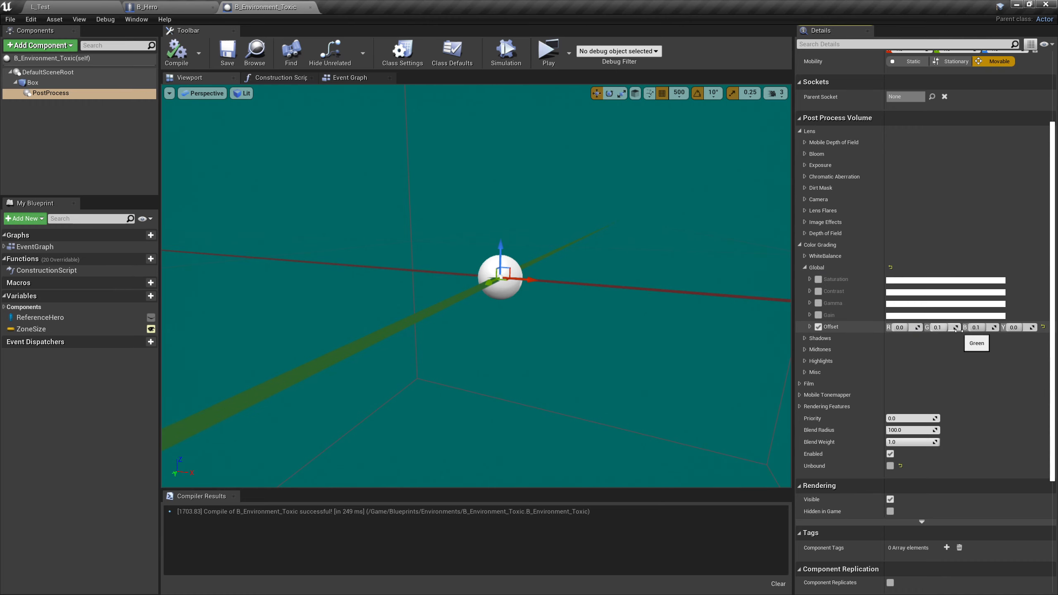
left_click(985, 329)
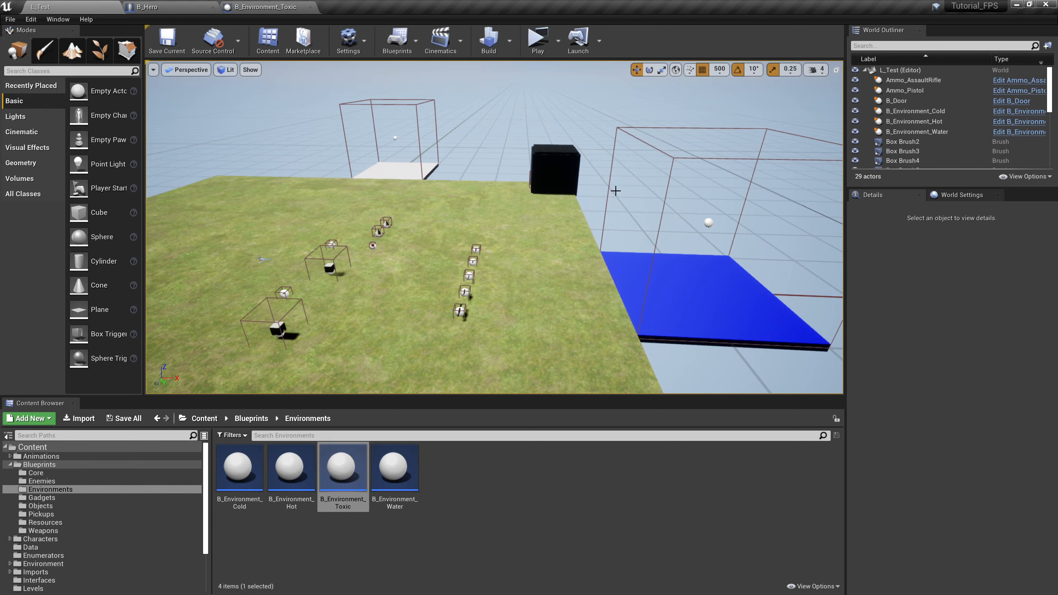
Step: In the L_Test level, duplicate the yellow floor brush and place the copy against the grass floor's free edge at X -3000, Y 0
key("s")
mouse_move(500, 250)
right_mouse_down()
mouse_move(491, 259)
mouse_move(542, 285)
right_mouse_up()
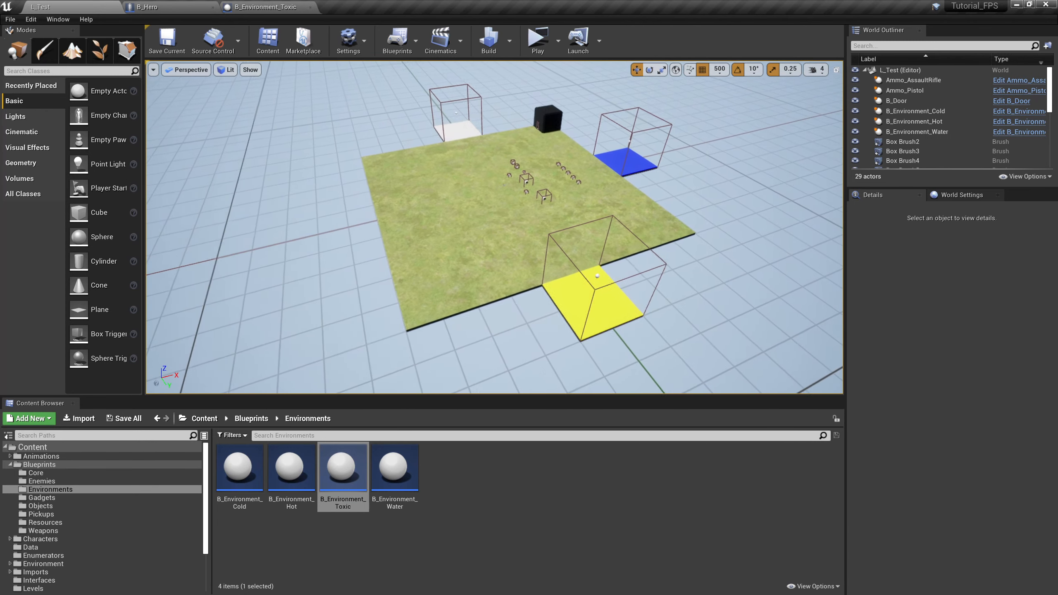
left_click(577, 294)
right_click_drag(551, 176, 546, 184)
key("s")
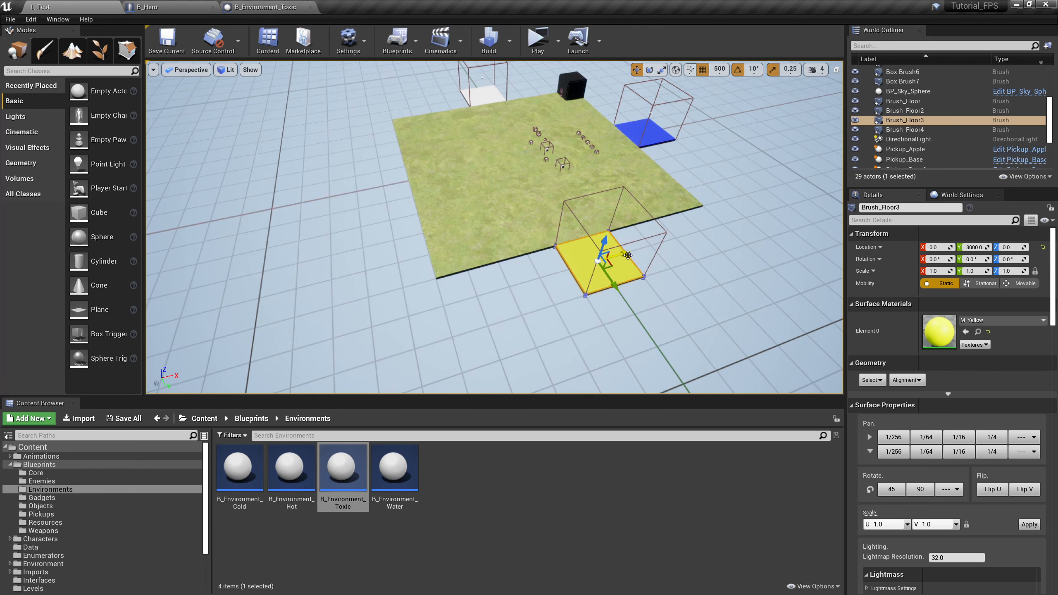
left_click_drag(628, 255, 393, 304, "alt")
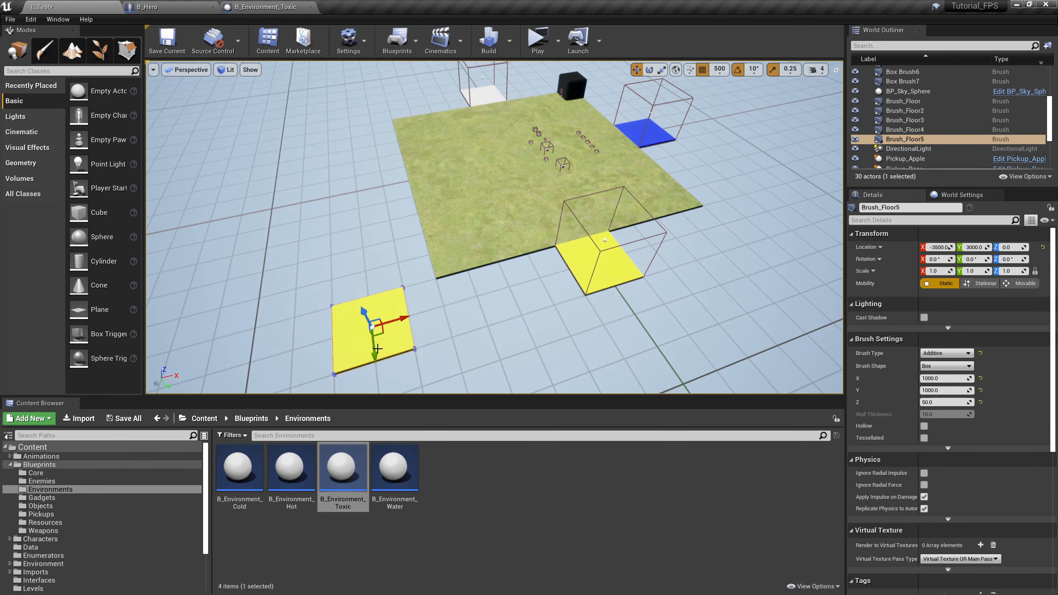
right_click_drag(378, 348, 371, 347)
left_click_drag(382, 356, 379, 212)
left_click_drag(408, 182, 426, 178)
right_click_drag(426, 178, 492, 167)
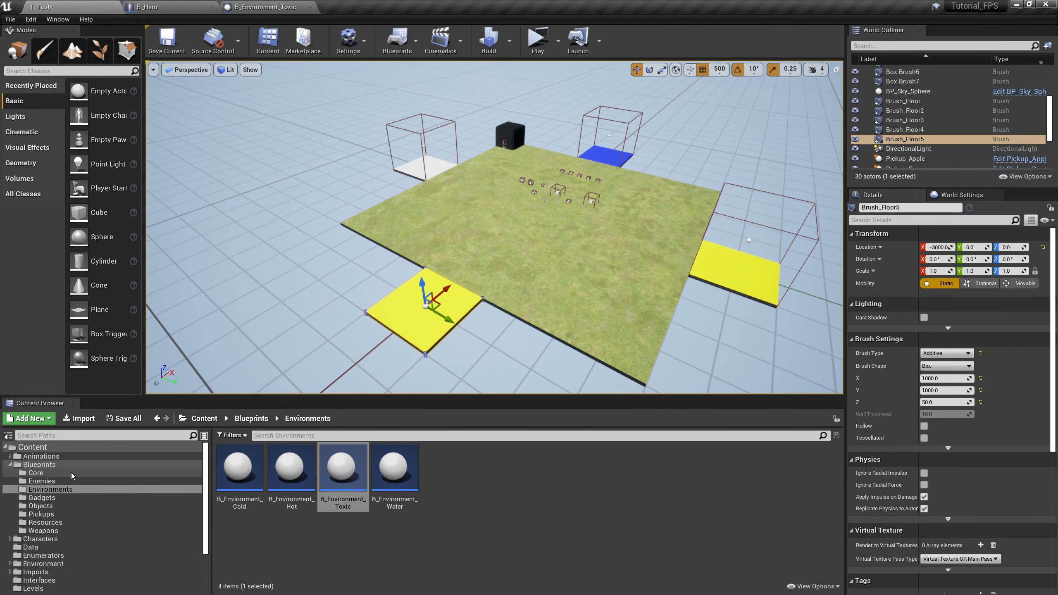
Step: Duplicate the M_Yellow material in the Materials folder and name the copy M_Green
left_click(84, 529)
right_click(402, 476)
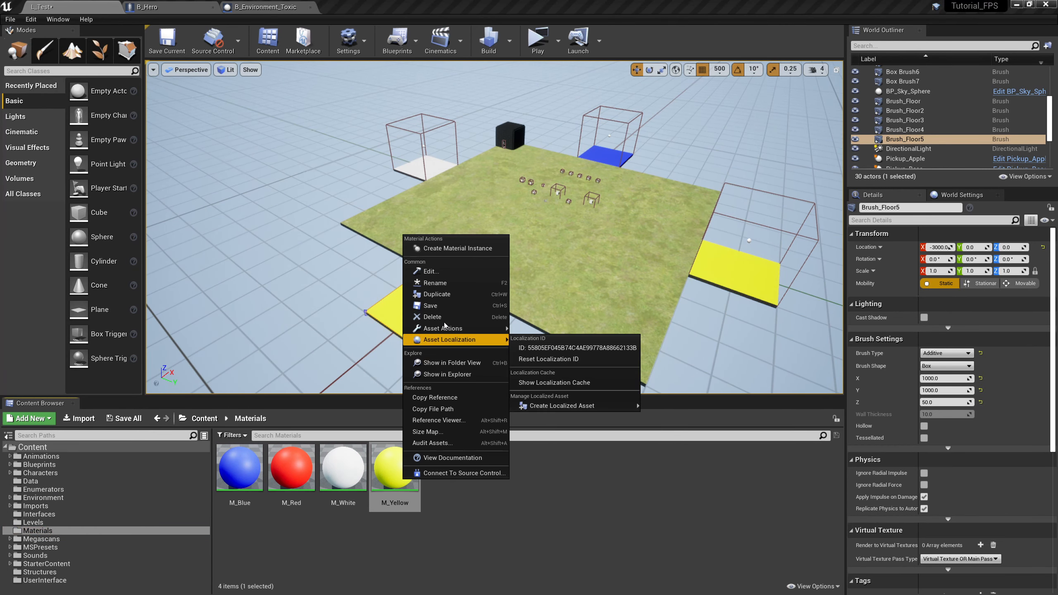
left_click(467, 296)
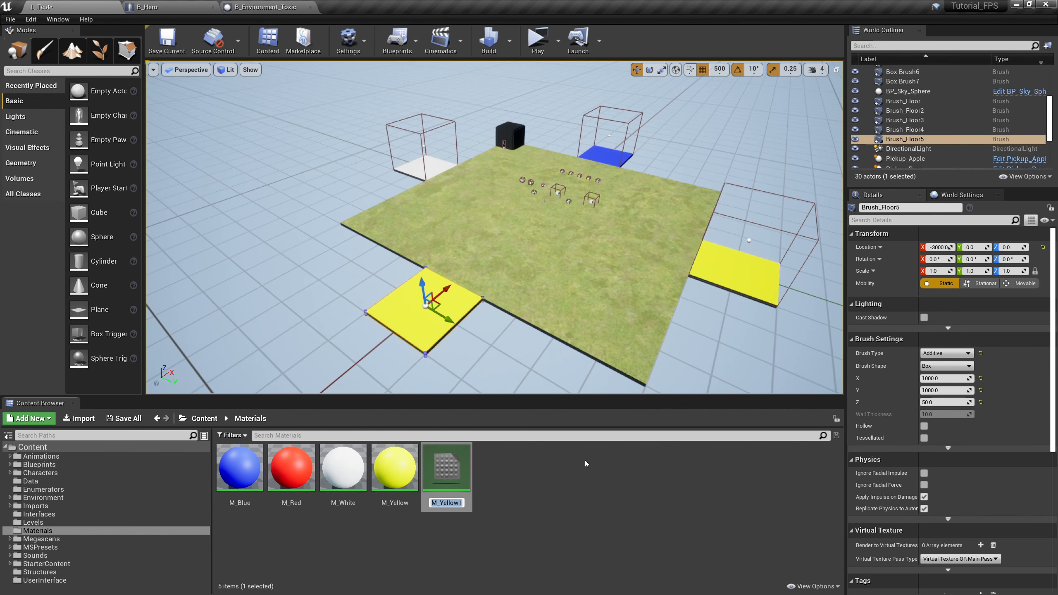
type("M_Yell")
key("BackSpace")
key("BackSpace")
key("BackSpace")
key("BackSpace")
type("Green")
key("Return")
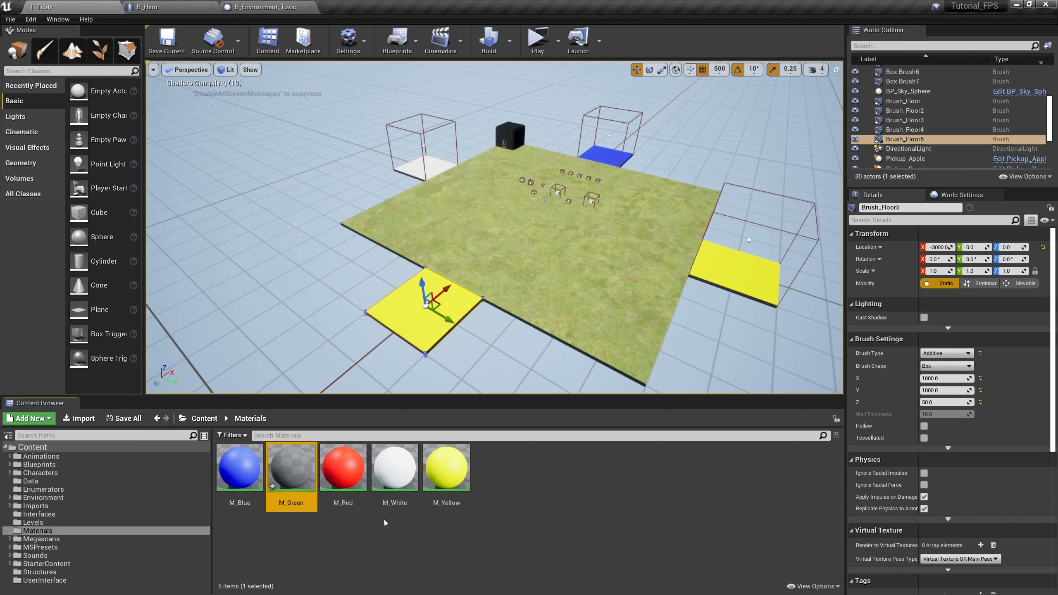
Step: Set the R value of M_Green's base color constant to 0 and apply the material change
double_click(292, 467)
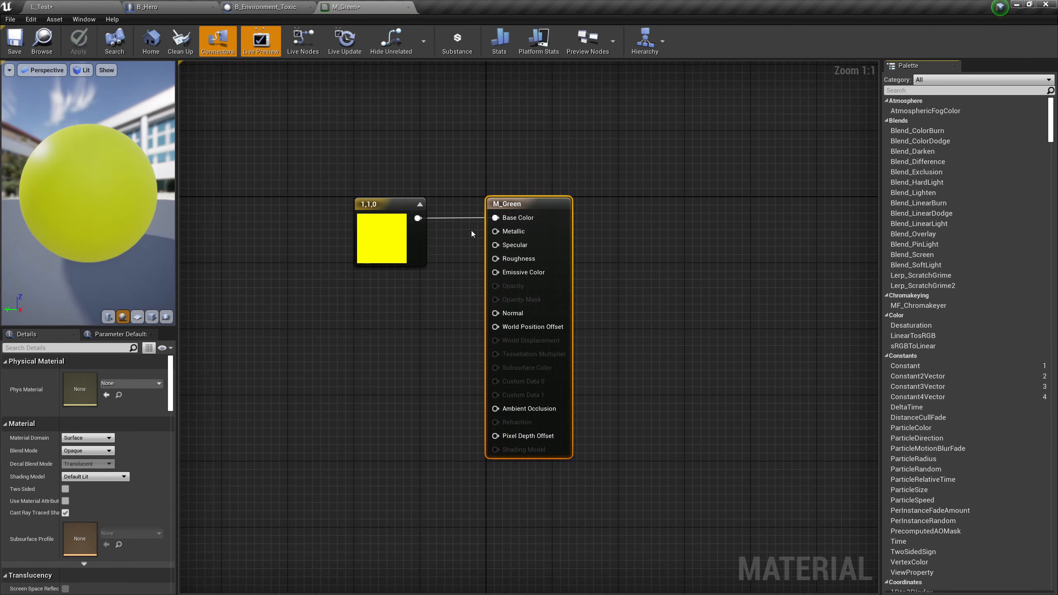
left_click(396, 242)
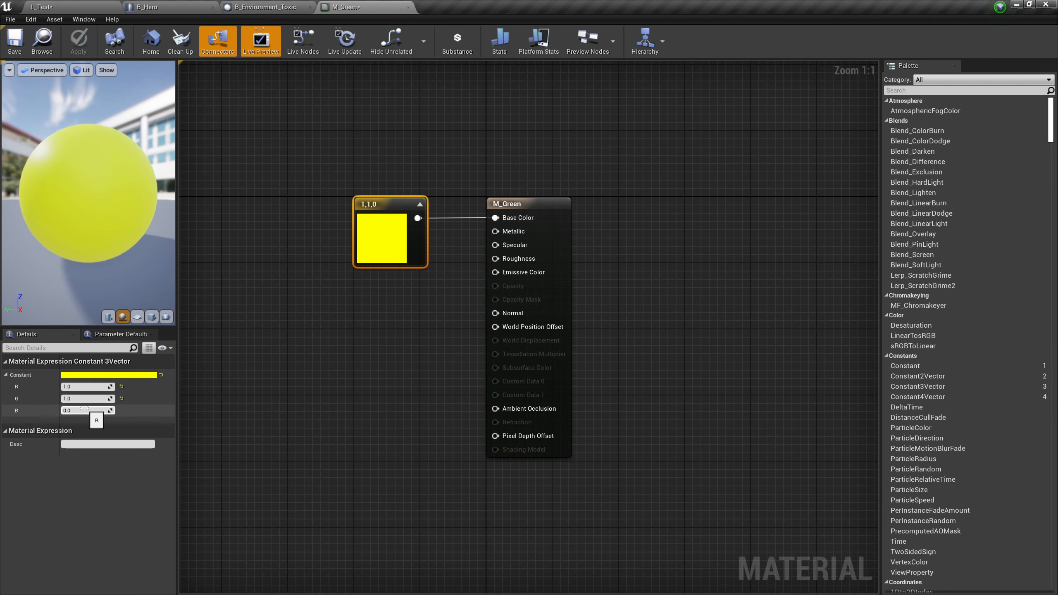
left_click(80, 387)
type("0")
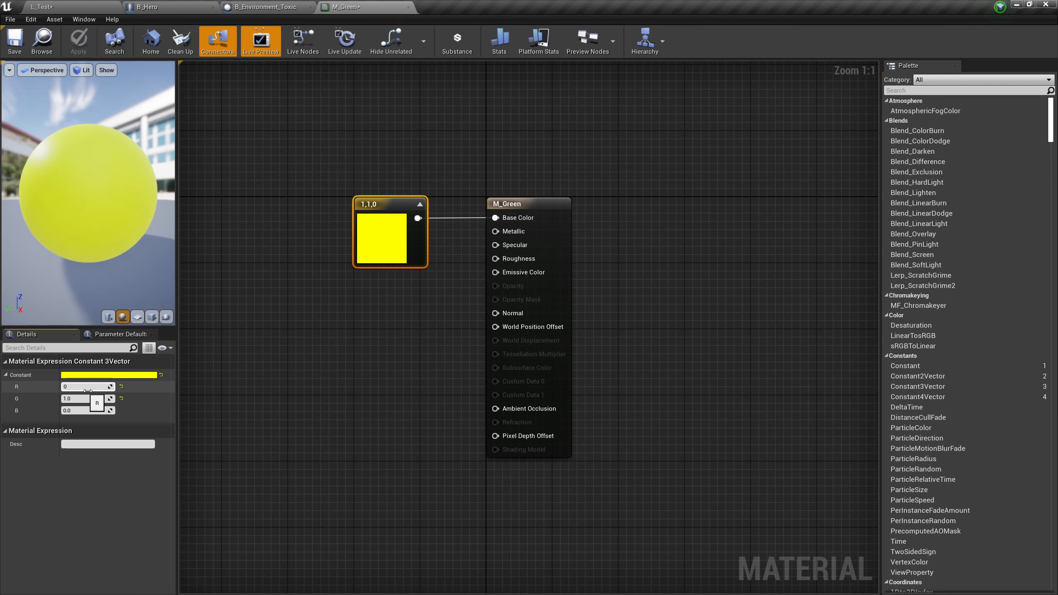
key("Tab")
left_click(290, 382)
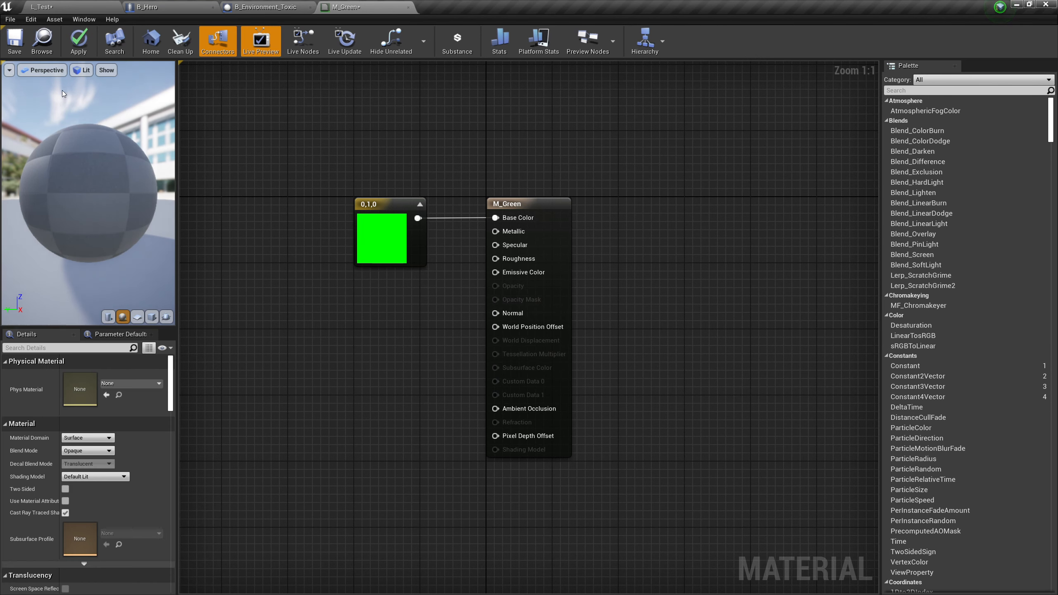
left_click(78, 41)
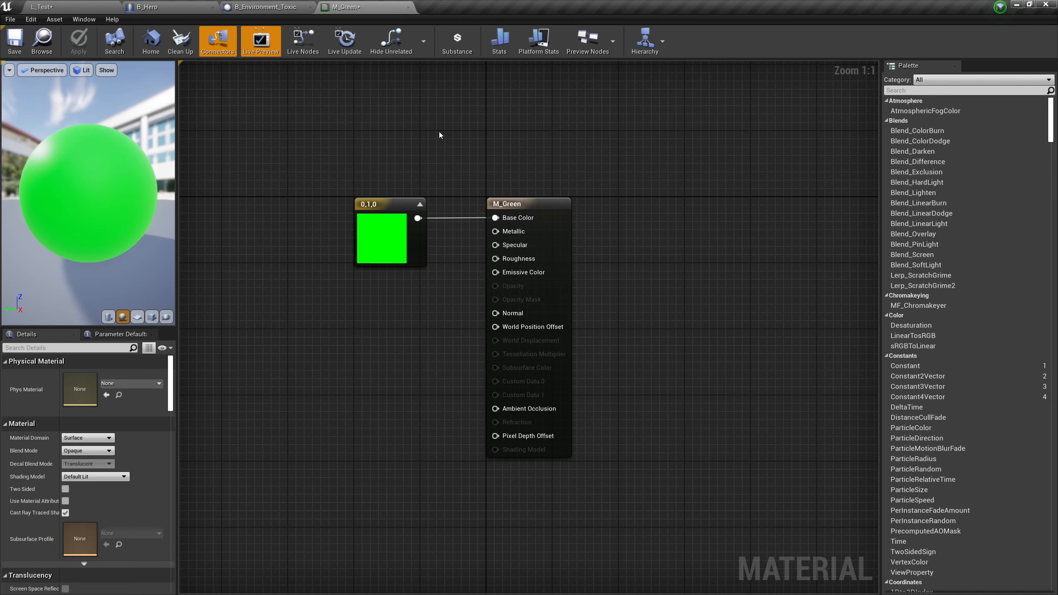
Step: Apply the M_Green material to the duplicated floor brush in the L_Test level
left_click(100, 7)
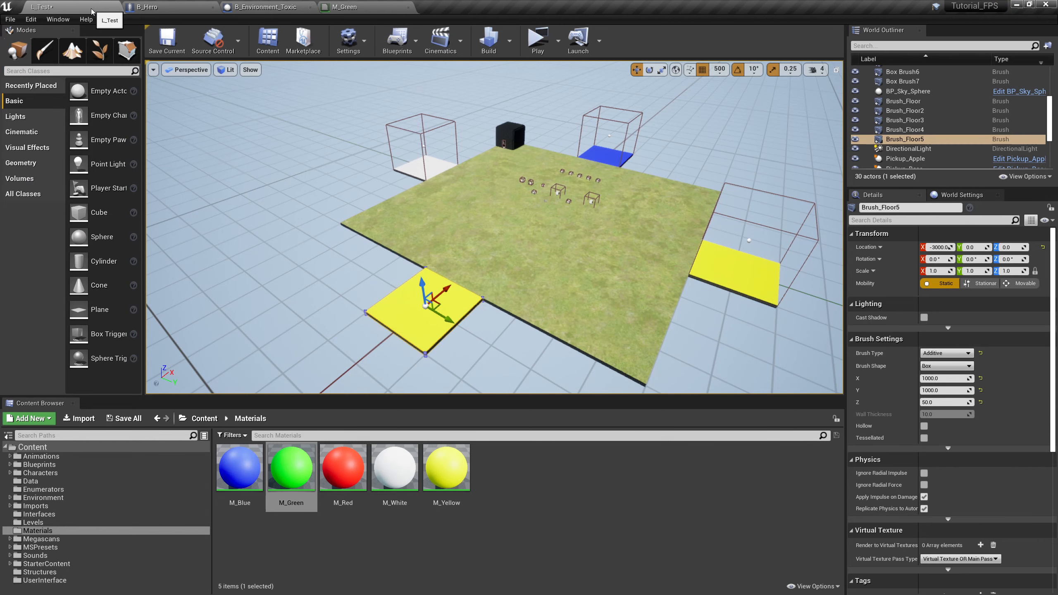
left_click_drag(291, 466, 415, 313)
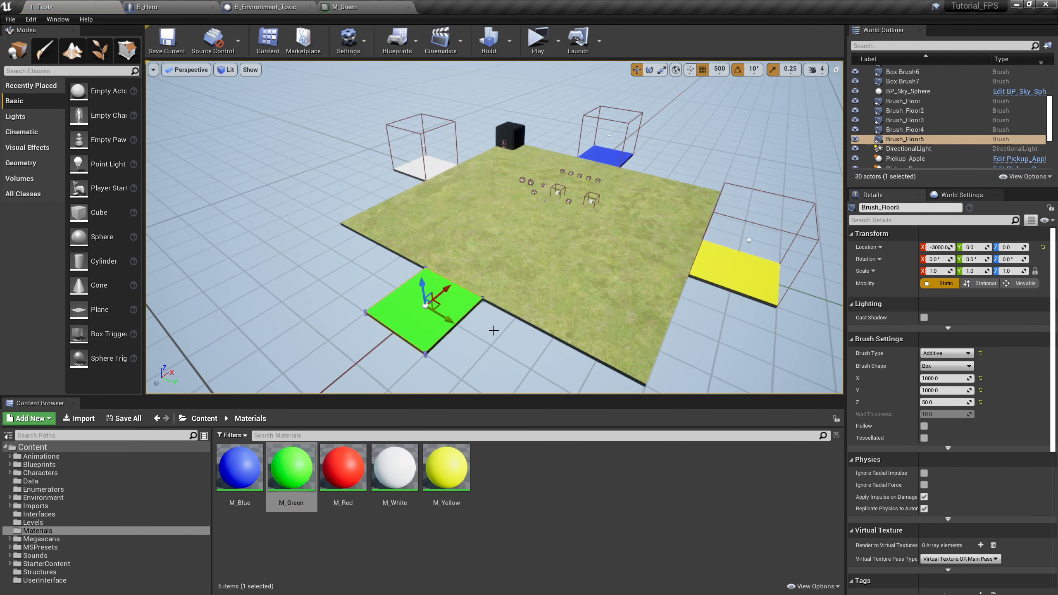
scroll(494, 331, "up", 5)
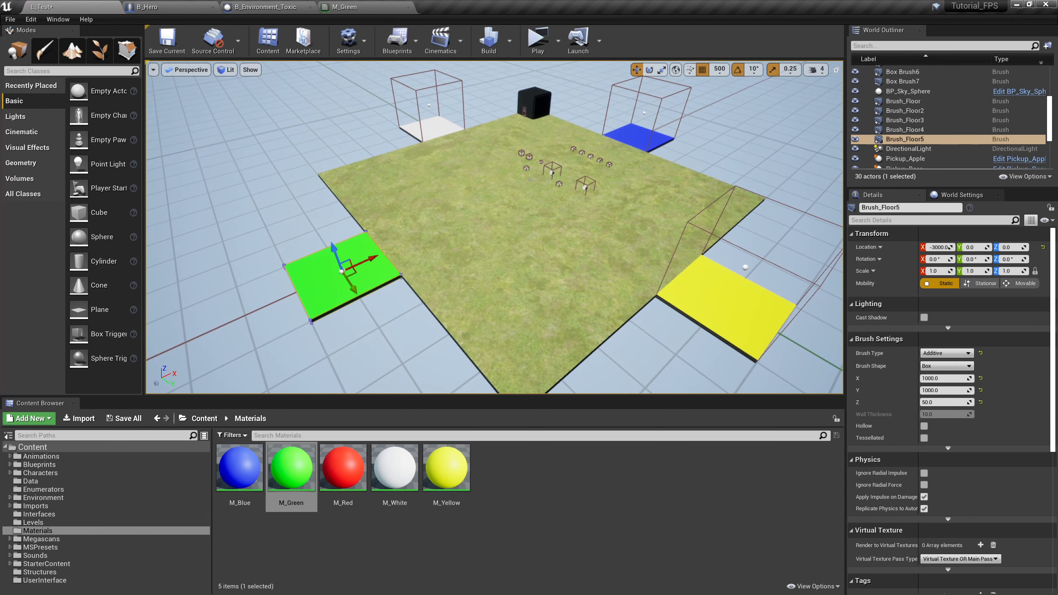
right_click_drag(493, 331, 471, 331)
Step: Place B_Environment_Toxic from the Environments folder over the green floor at location -3000, 0, 500
left_click(89, 466)
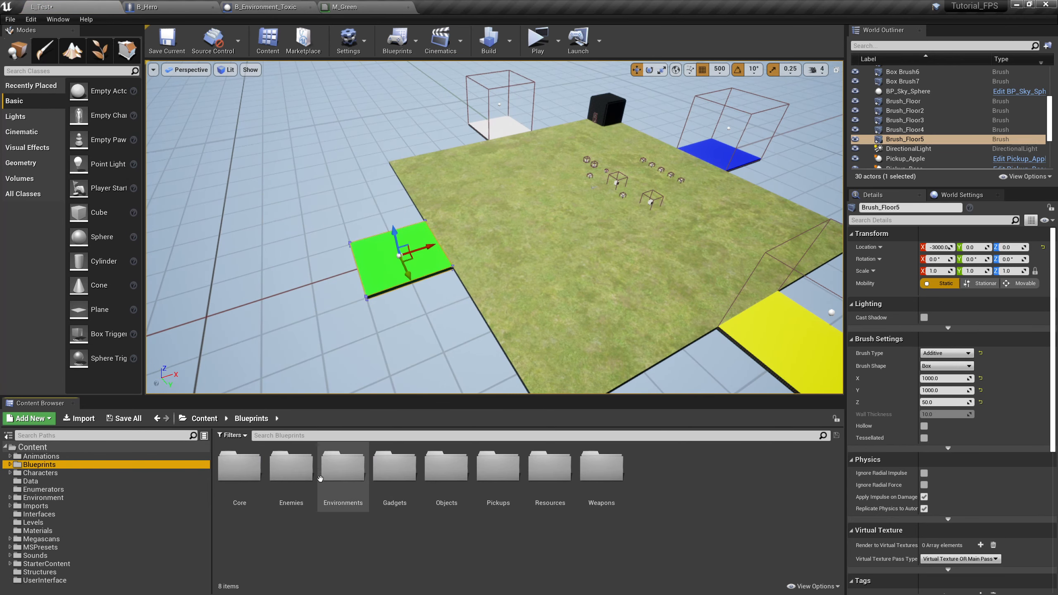
double_click(343, 465)
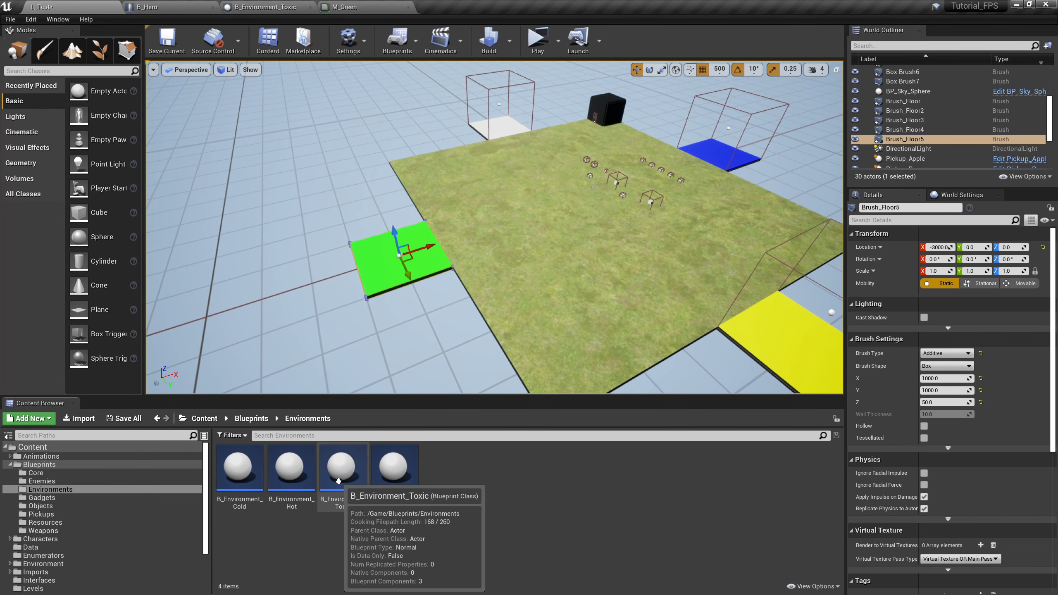
left_click_drag(353, 481, 430, 216)
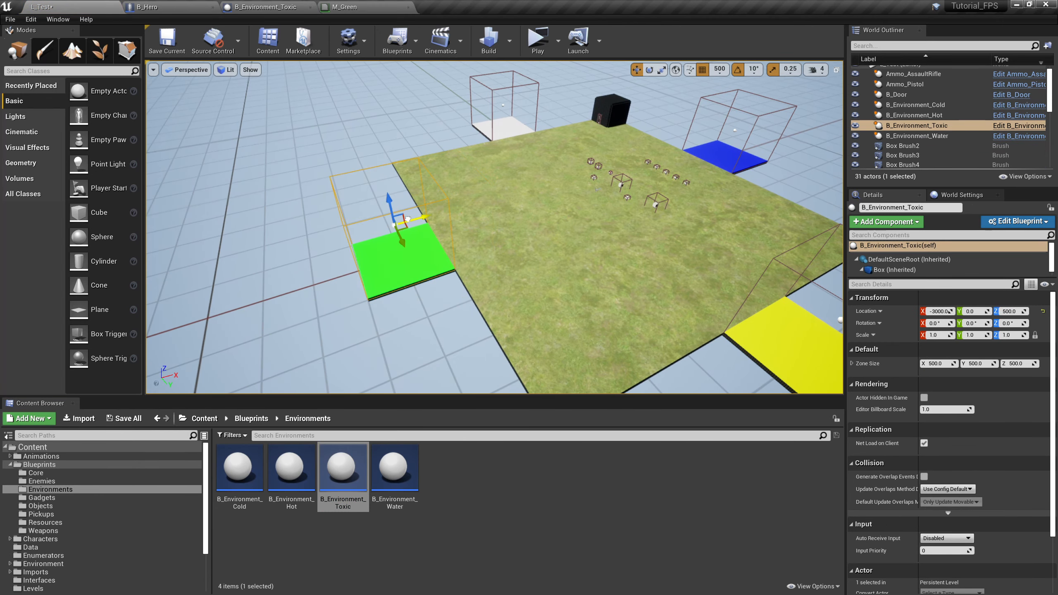
right_click_drag(430, 219, 445, 190)
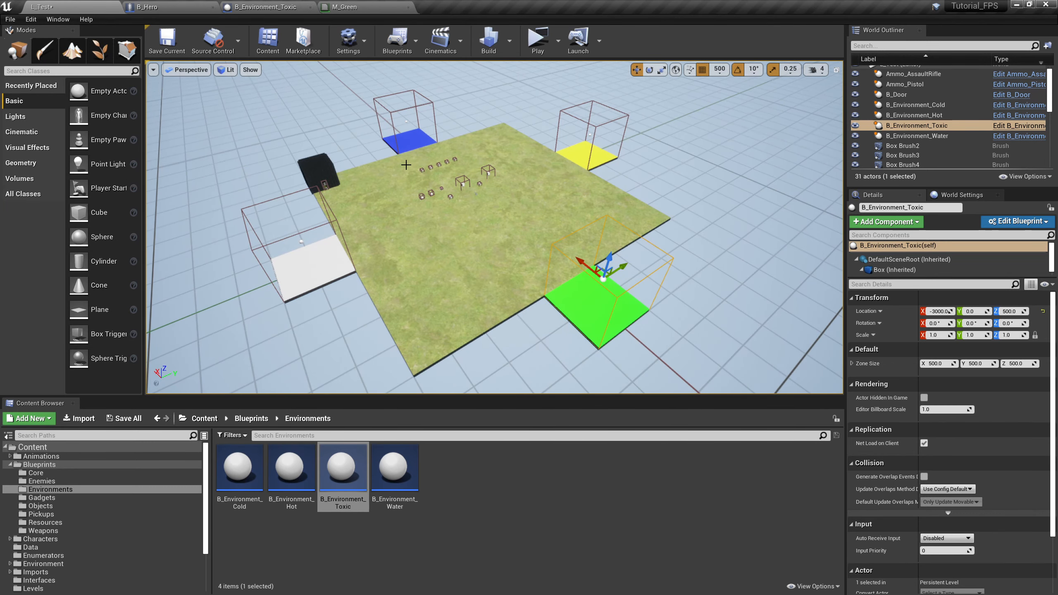
Step: Open the HUD_Player widget from the UserInterface folder
scroll(83, 522, "down", 3)
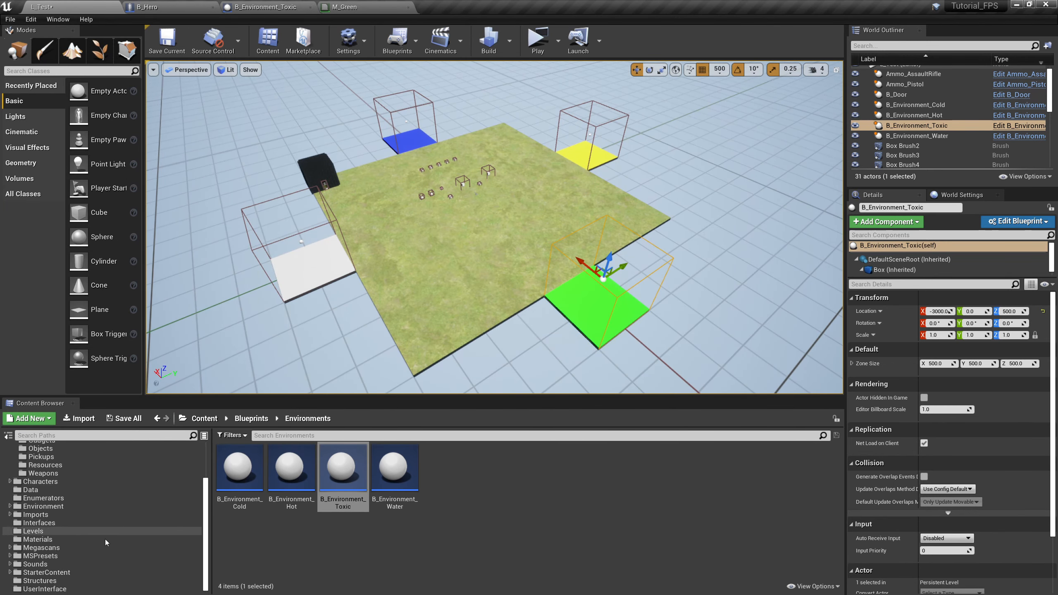
left_click(64, 589)
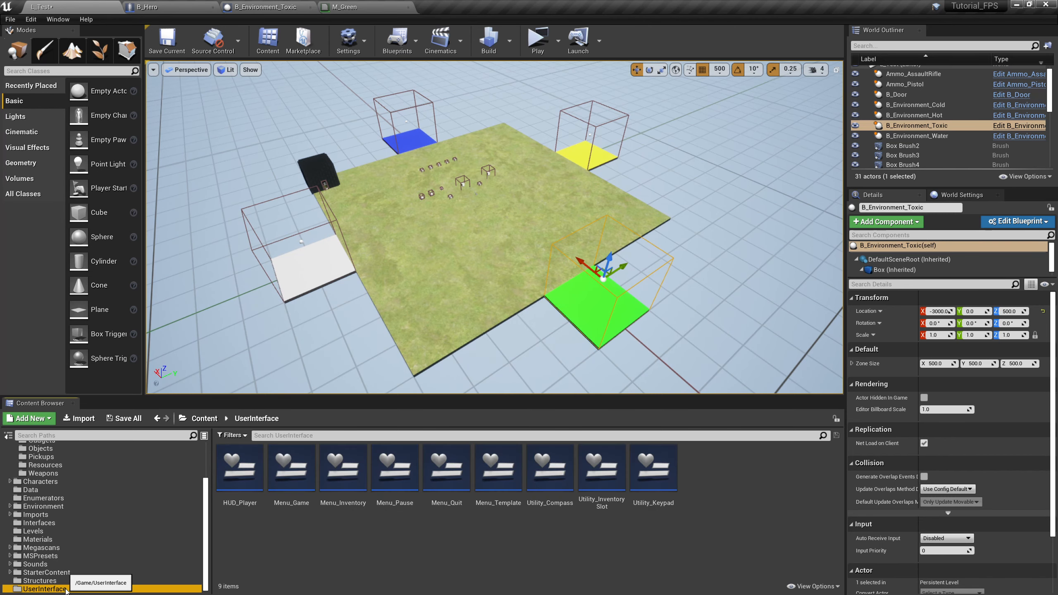
double_click(241, 502)
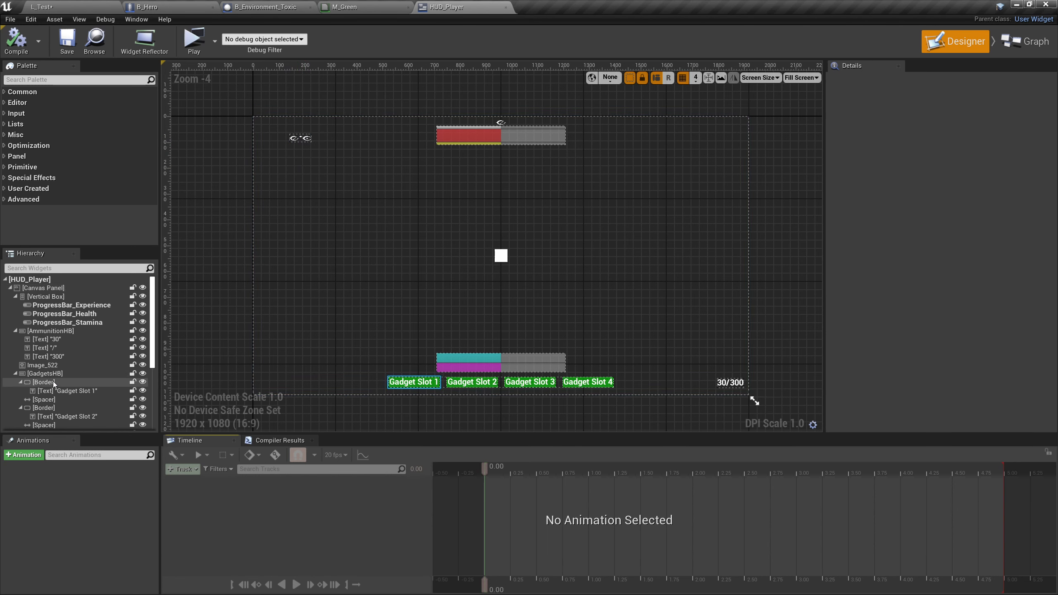
Step: Set the canvas position of the horizontal box holding the temperature text to X 50 and Y 50
scroll(53, 381, "down", 5)
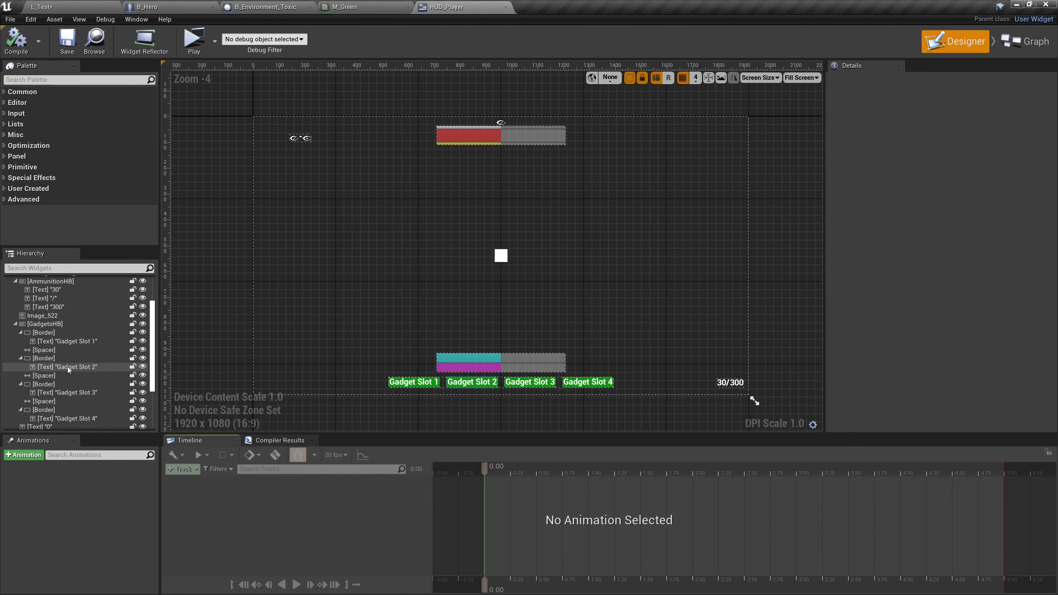
left_click(295, 139)
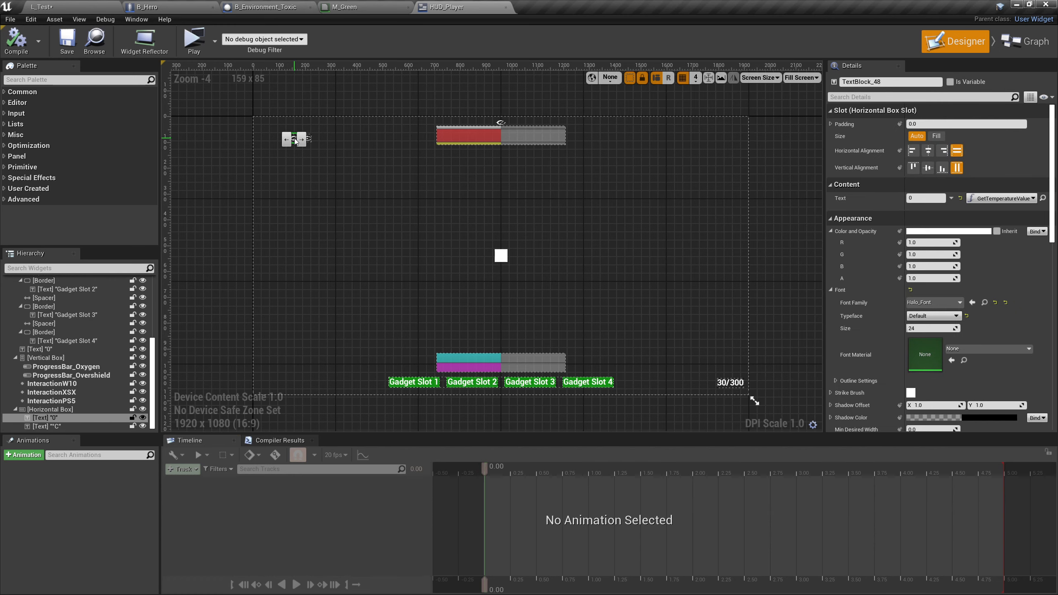
left_click(60, 410)
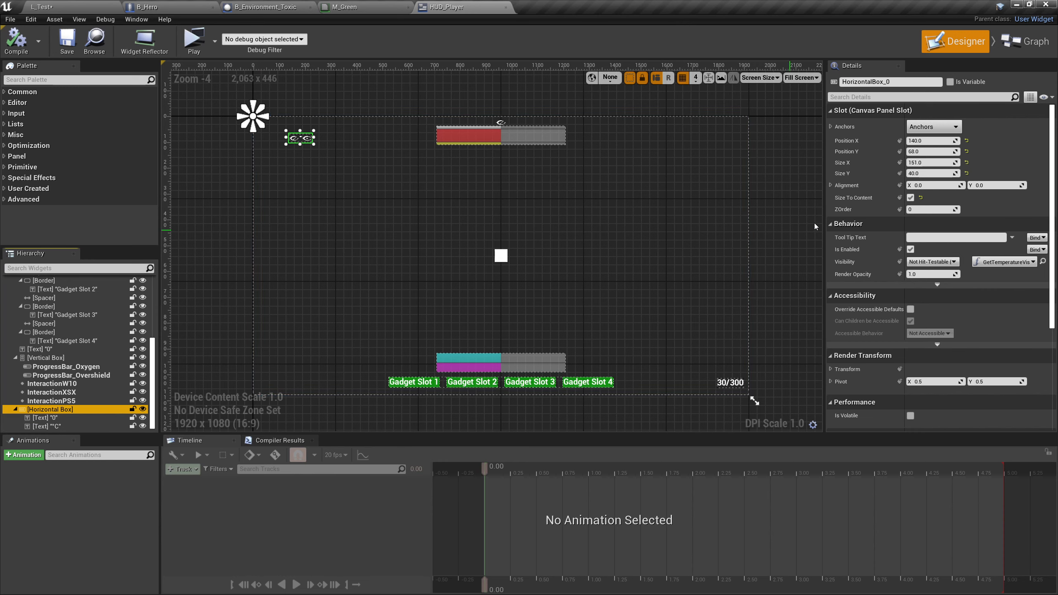
left_click(938, 142)
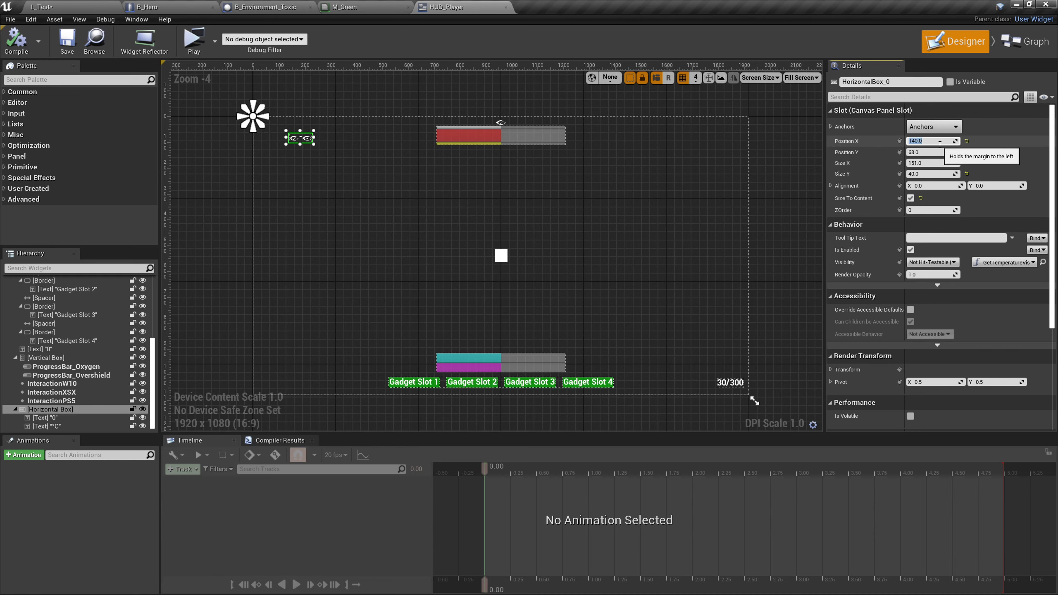
type("50")
key("Tab")
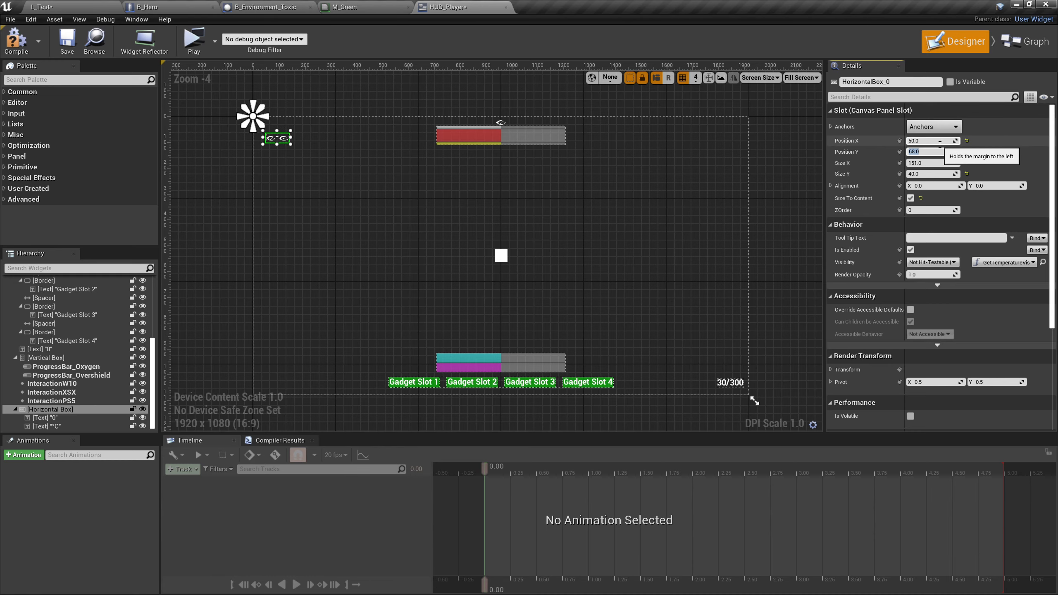
type("50")
Step: Rename the horizontal box holding the temperature text as HB_Temperature
scroll(326, 165, "up", 2)
right_click_drag(325, 165, 352, 227)
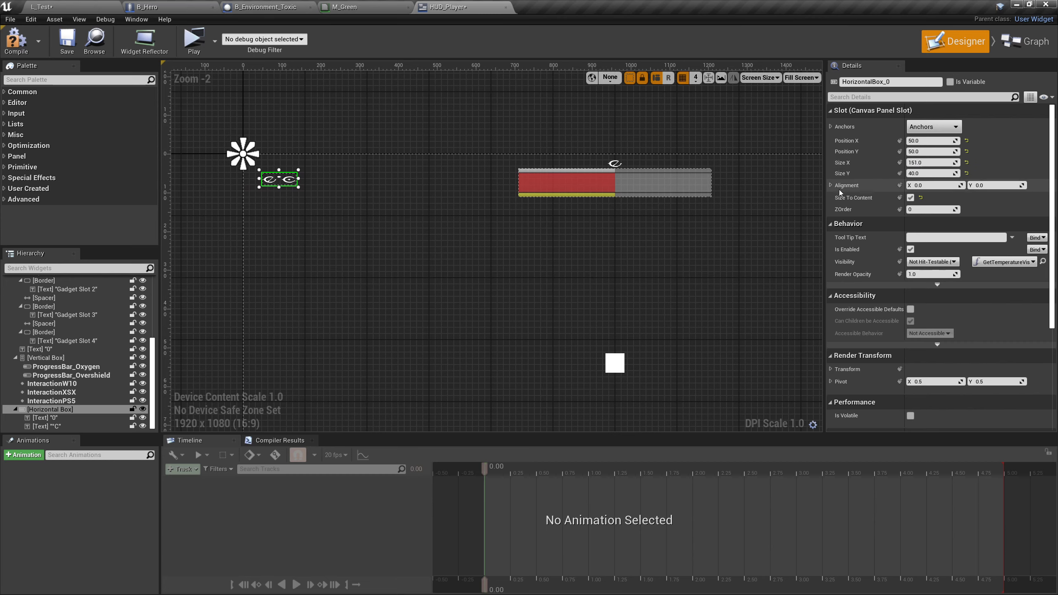
scroll(620, 241, "down", 2)
scroll(625, 241, "down", 1)
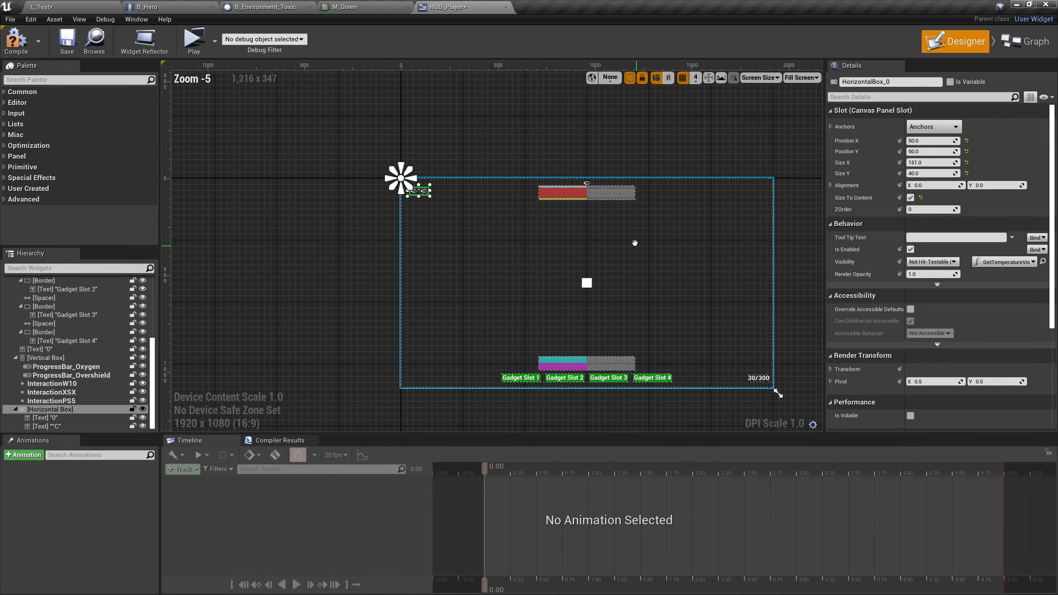
scroll(588, 255, "up", 1)
right_click_drag(603, 258, 601, 221)
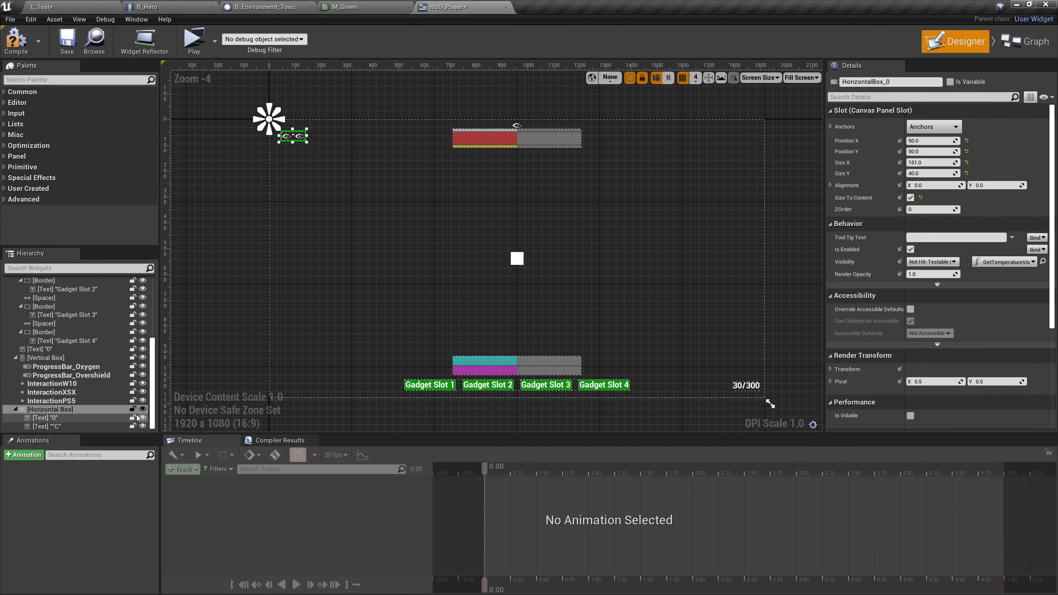
key("F2")
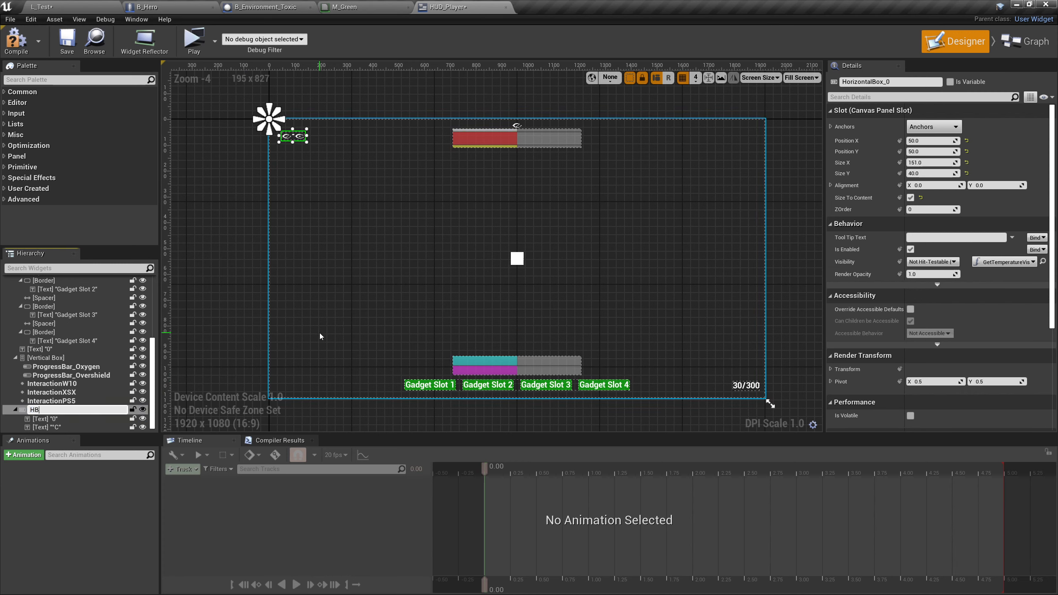
type("HB_Temperature")
key("Return")
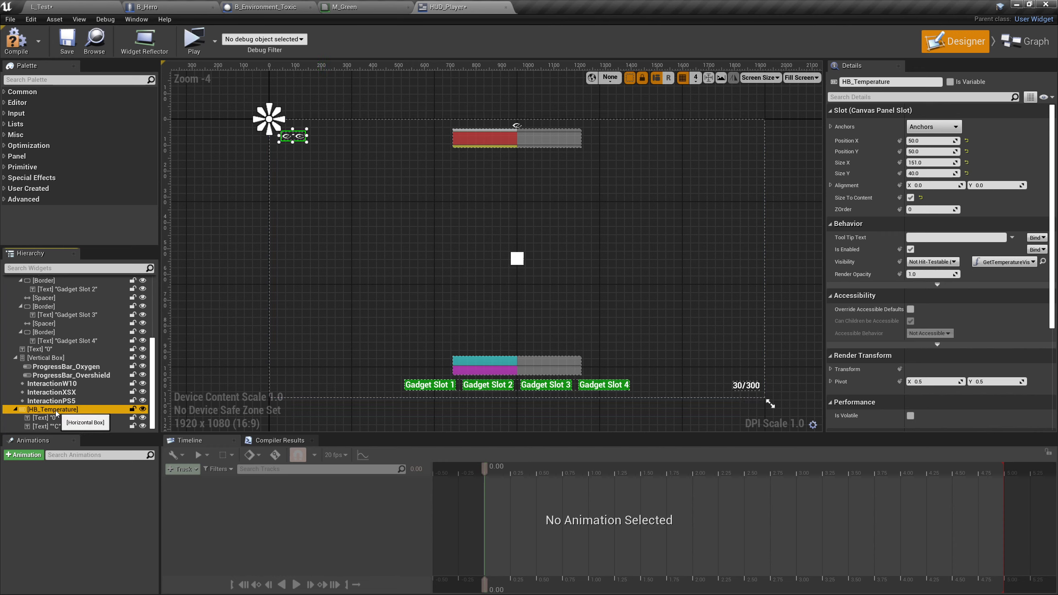
Step: Paste a copy of the HB_Temperature horizontal box, including its two text blocks, into the root Canvas Panel
scroll(56, 400, "up", 3)
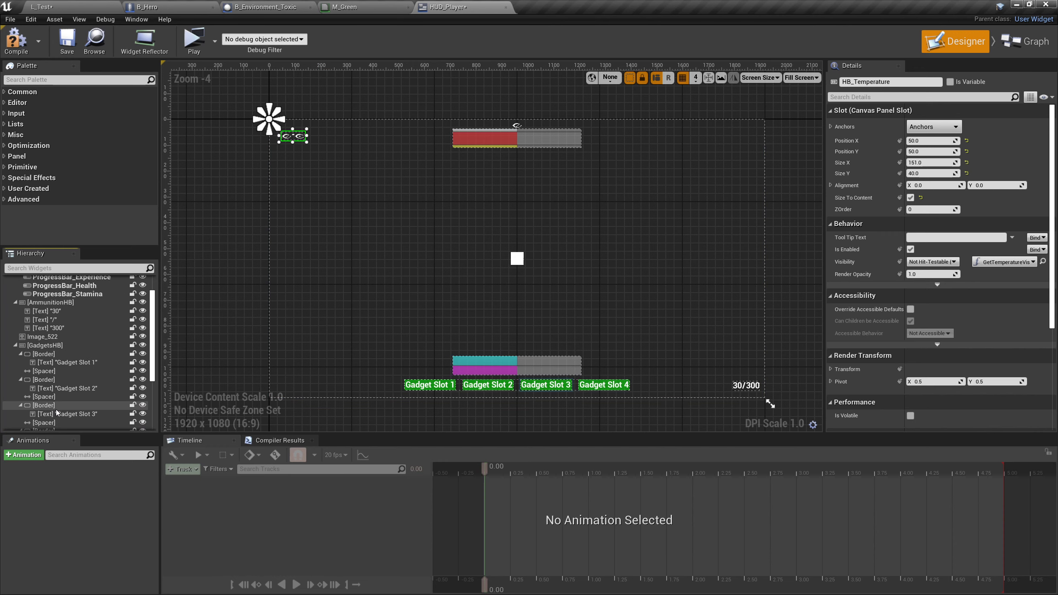
scroll(52, 304, "up", 3)
left_click(44, 287)
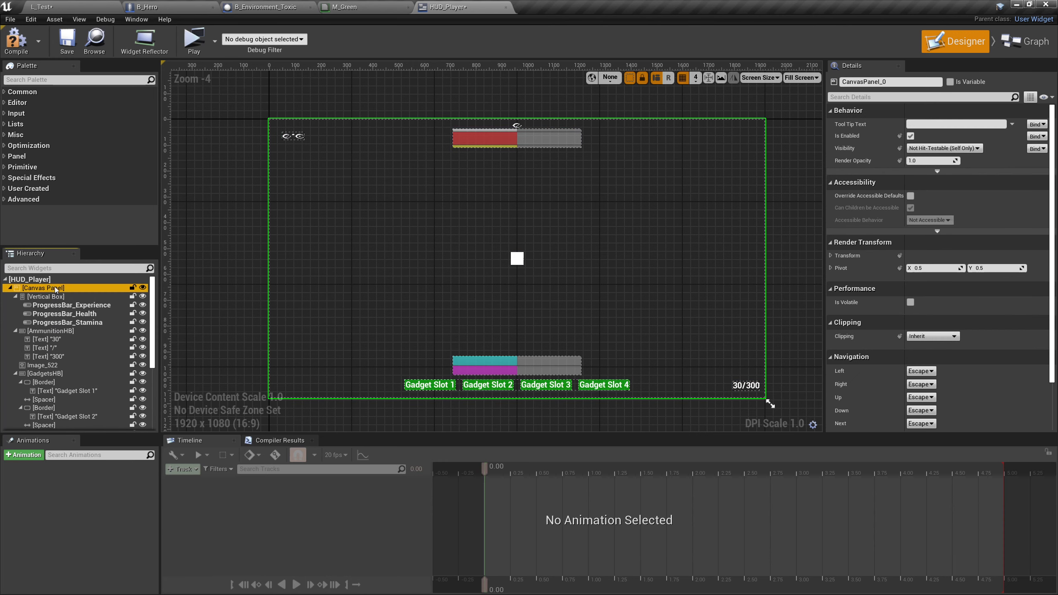
key("ctrl+v")
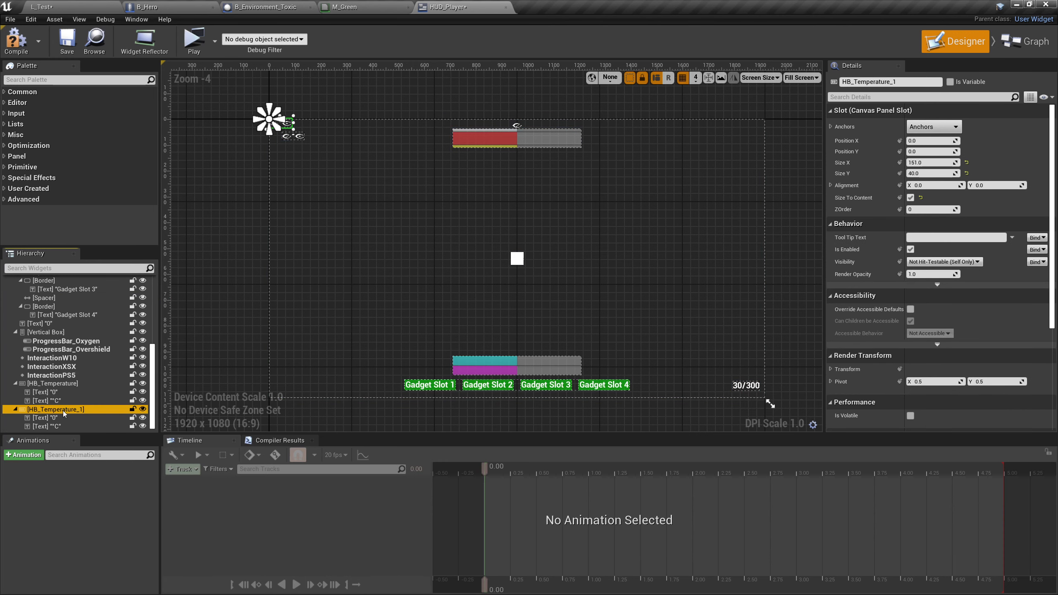